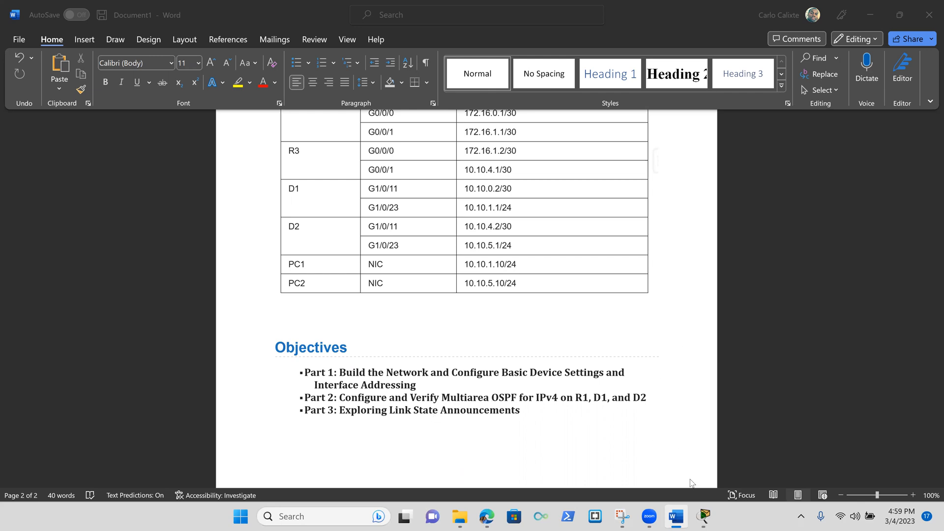
# Switch to the Cisco Packet Tracer workspace and enlarge the multiarea OSPF topology
pyautogui.moveTo(705, 514)
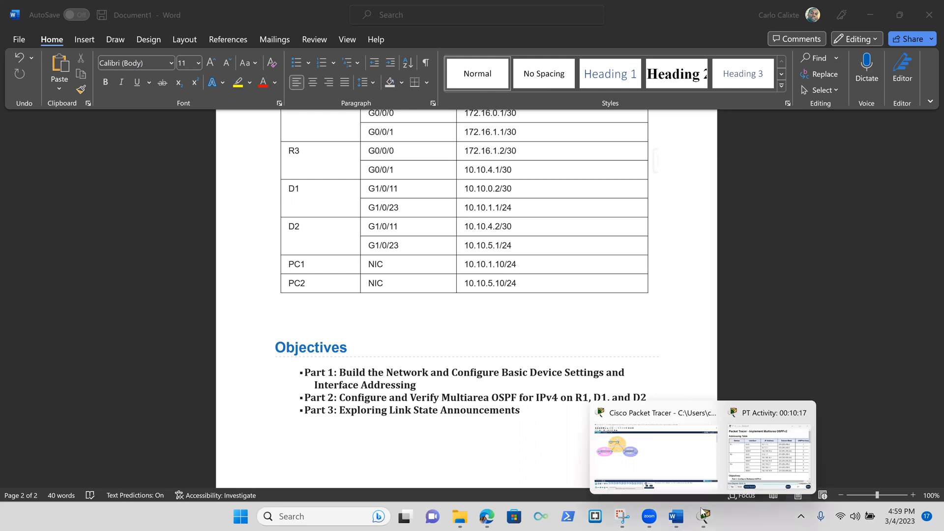
pyautogui.click(664, 457)
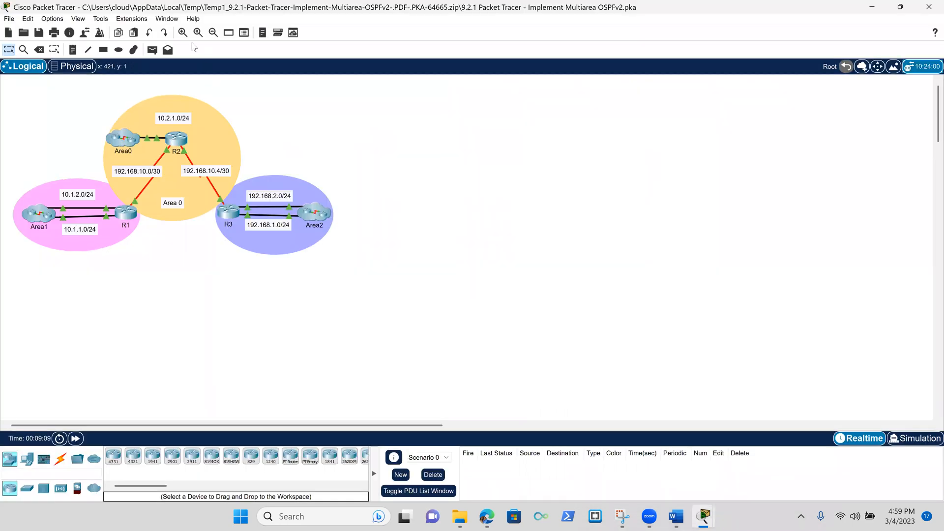
pyautogui.click(182, 32)
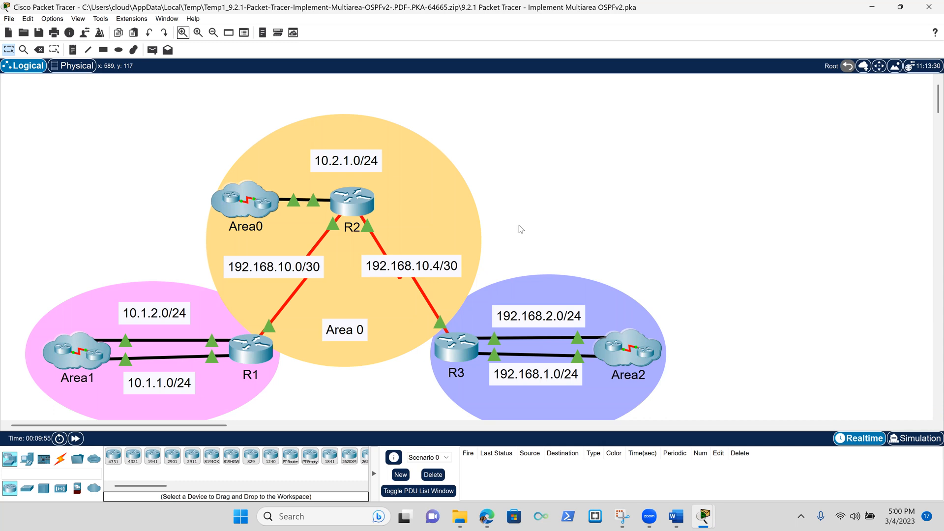
# Open router R1's command line, maximize its window, and bring up the user EXEC prompt
pyautogui.click(240, 350)
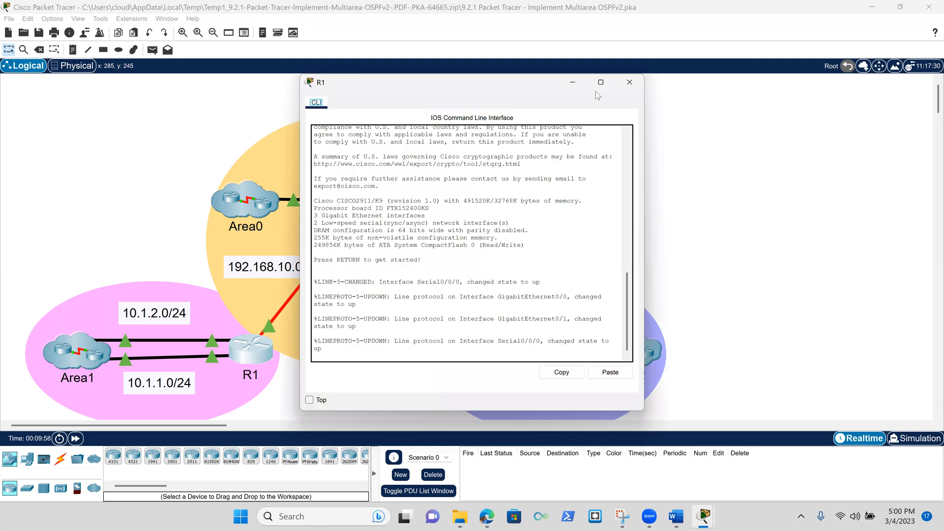
pyautogui.click(600, 83)
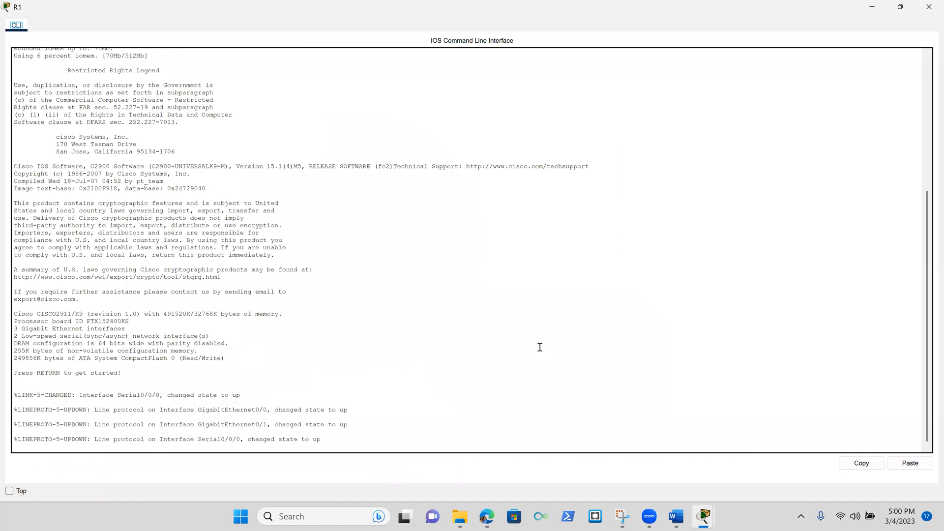
pyautogui.click(529, 401)
pyautogui.press('Return')
pyautogui.press('Return')
pyautogui.press('Return')
pyautogui.press('Return')
pyautogui.press('Return')
pyautogui.press('Return')
pyautogui.press('Return')
pyautogui.press('Return')
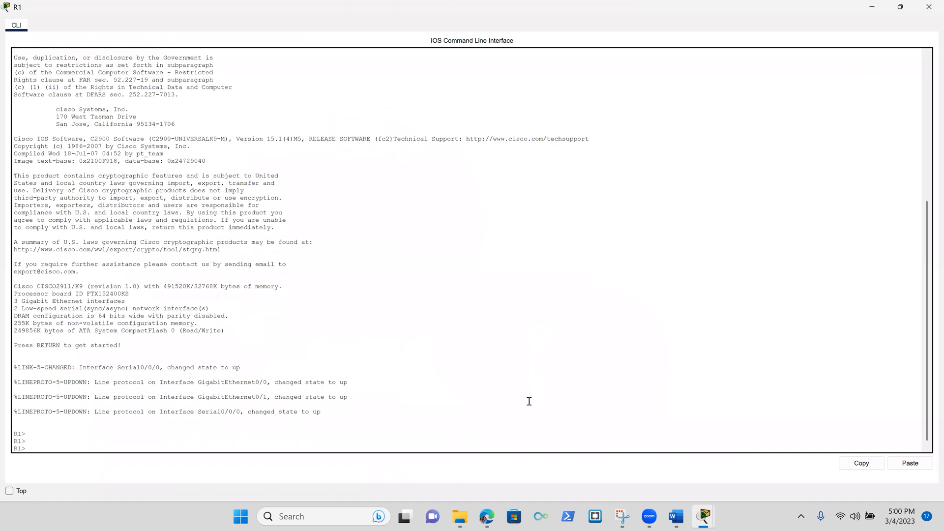
# Enter privileged EXEC mode on R1 with en, and global configuration mode with conf t
pyautogui.write('en')
pyautogui.press('Return')
pyautogui.press('Return')
pyautogui.press('Return')
pyautogui.press('Return')
pyautogui.press('Return')
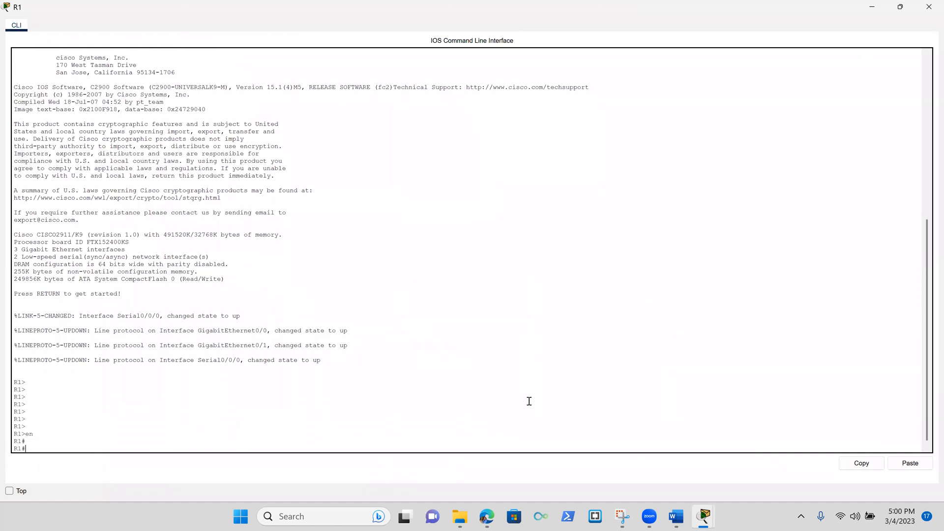
pyautogui.write('con')
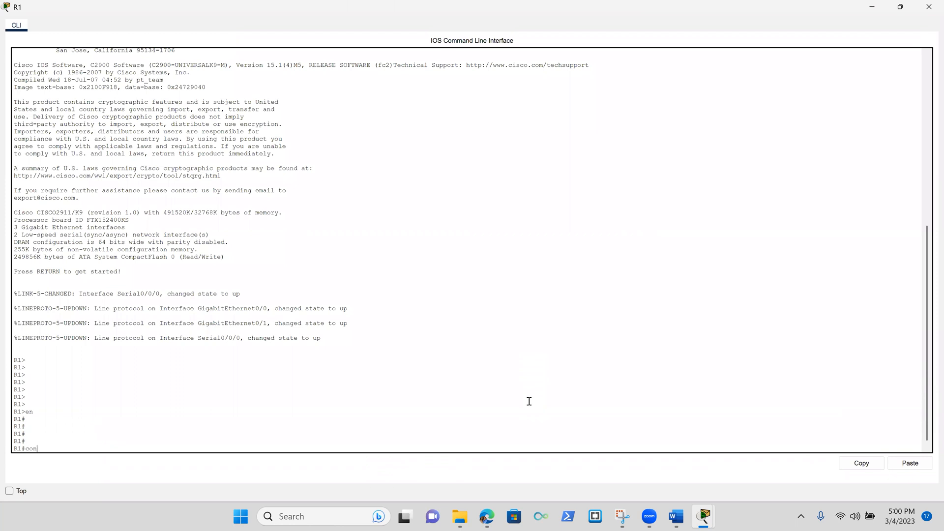
pyautogui.write('f t')
pyautogui.press('Return')
pyautogui.press('Return')
pyautogui.press('Return')
pyautogui.press('Return')
pyautogui.press('Return')
pyautogui.press('Return')
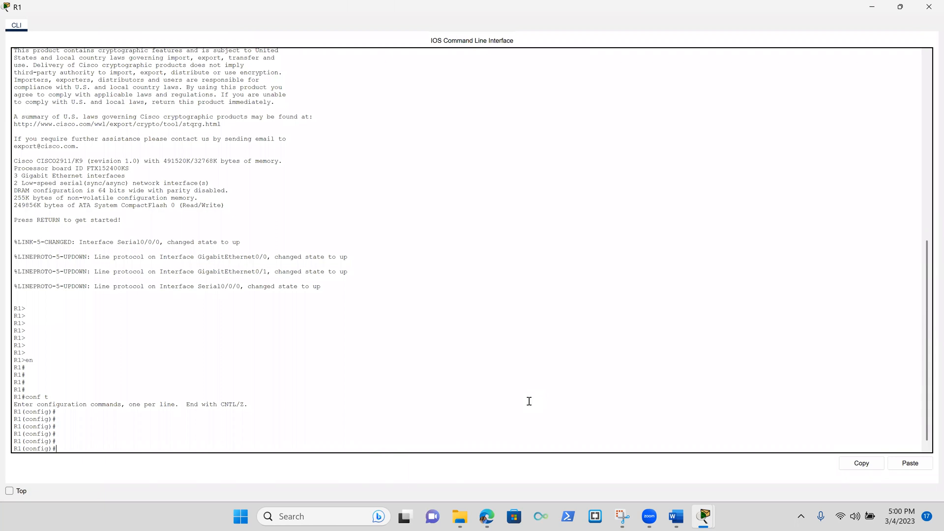
# Start OSPF routing process 1 on R1 with the router ospf 1 command
pyautogui.write('rout')
pyautogui.press('Tab')
pyautogui.write('os')
pyautogui.press('Tab')
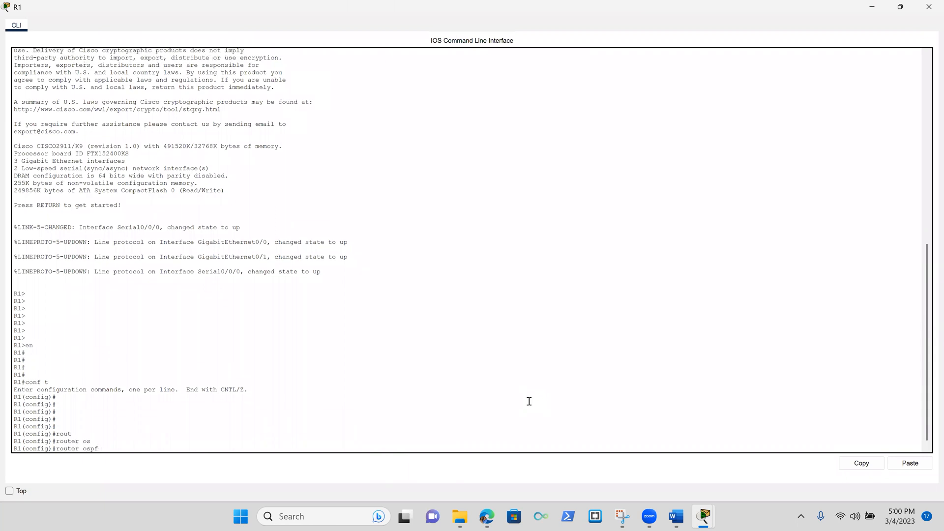
pyautogui.press('Return')
pyautogui.press('Return')
# Set R1's OSPF router ID to 1.1.1.1
pyautogui.write('rout')
pyautogui.press('Tab')
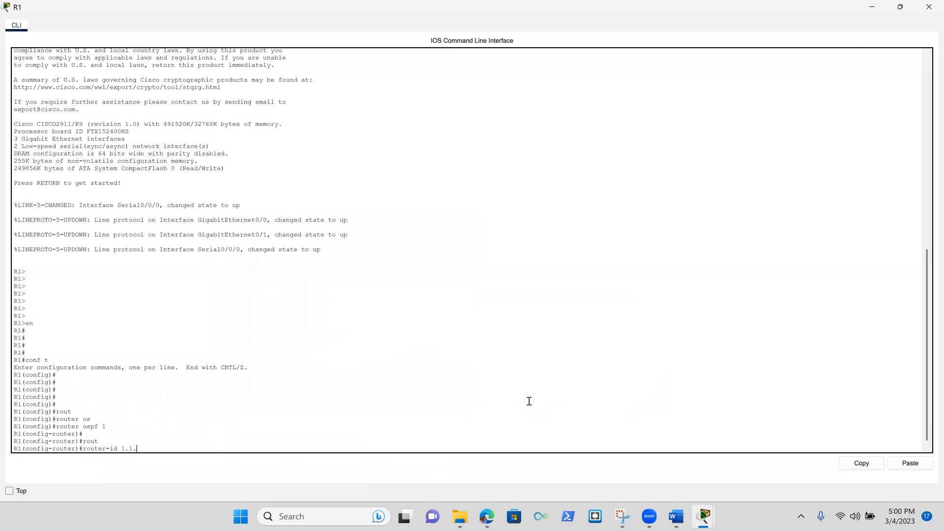
pyautogui.write('1.1.1.1')
pyautogui.press('Return')
pyautogui.press('Return')
pyautogui.press('Return')
pyautogui.press('Return')
pyautogui.press('Return')
pyautogui.press('Return')
pyautogui.press('Return')
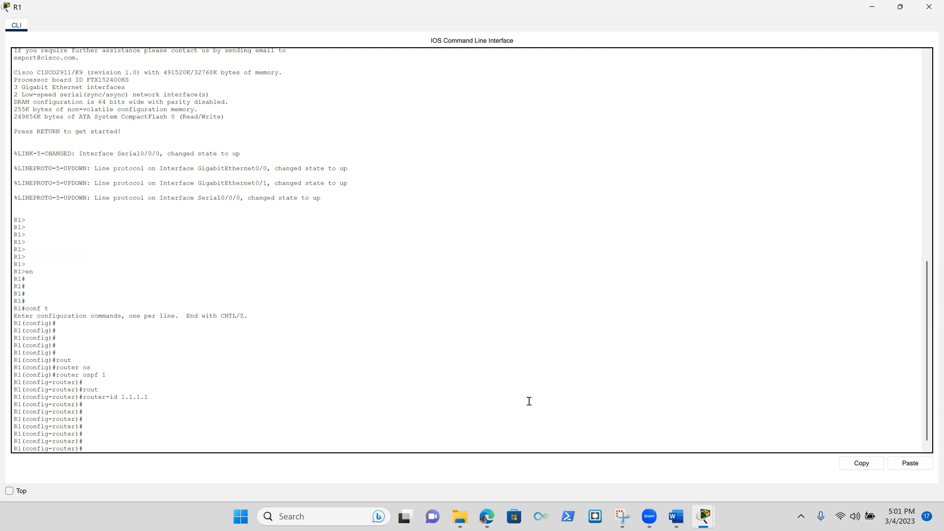
# Advertise network 10.1.1.0 with wildcard mask 0.0.0.255 in OSPF area 1 on R1
pyautogui.write('net')
pyautogui.press('Tab')
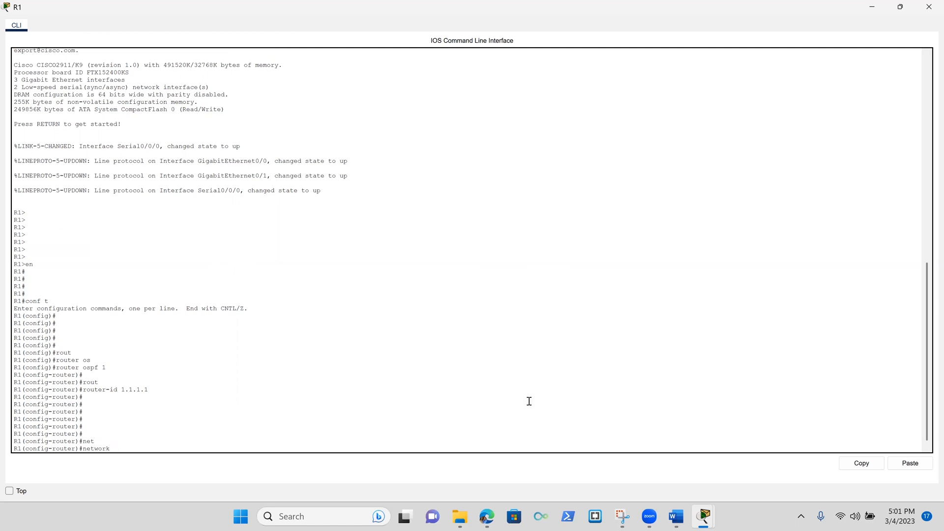
pyautogui.write('10.1.1.1')
pyautogui.press('BackSpace')
pyautogui.write('0')
pyautogui.write('0.0.0.255 ar')
pyautogui.press('Tab')
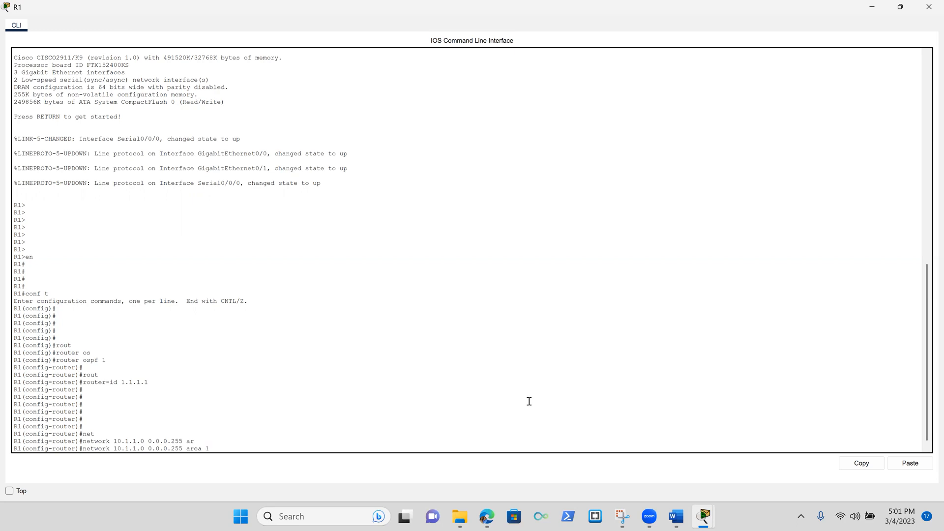
pyautogui.press('Return')
pyautogui.press('Return')
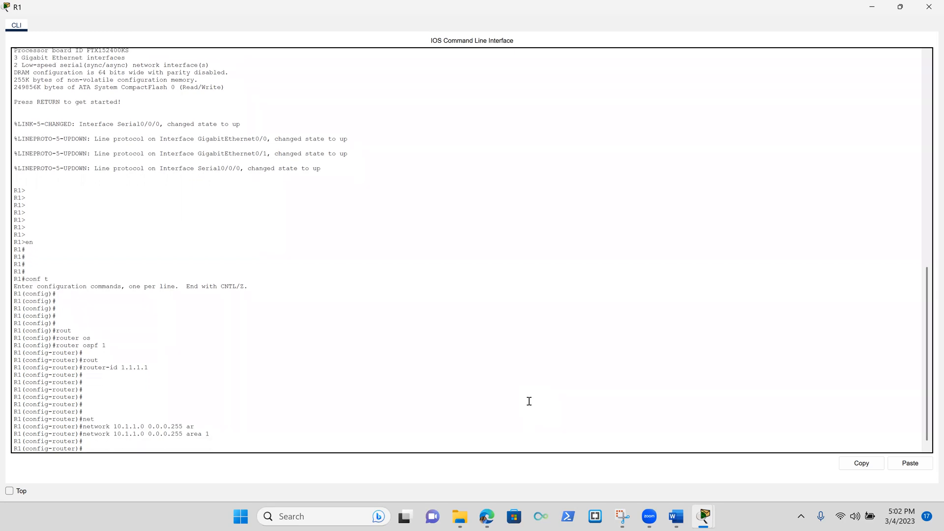
pyautogui.press('Return')
pyautogui.press('Return')
pyautogui.press('Return')
# Recall R1's 10.1.1.0 area 1 network statement and submit it again
pyautogui.press('Up')
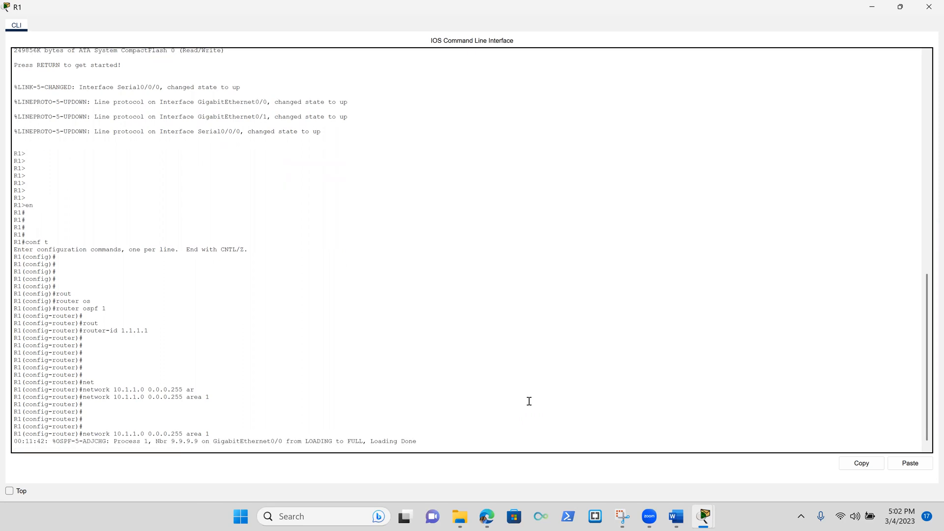
pyautogui.press('Return')
pyautogui.press('Return')
pyautogui.press('Return')
pyautogui.press('Return')
pyautogui.press('Return')
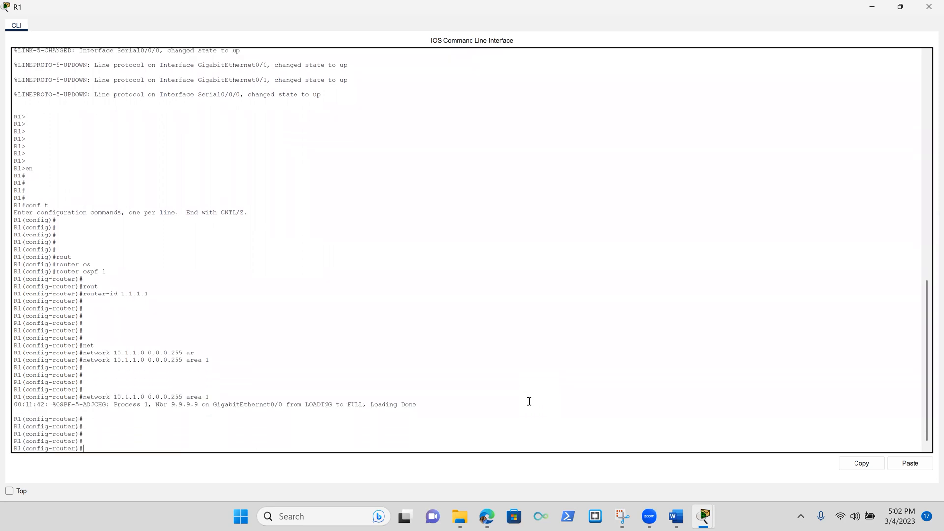
# Advertise network 10.1.2.0 with wildcard mask 0.0.0.255 in OSPF area 1 on R1
pyautogui.press('Up')
pyautogui.press('BackSpace')
pyautogui.write('2')
pyautogui.press('Return')
pyautogui.press('Return')
pyautogui.press('Return')
pyautogui.press('Return')
pyautogui.press('Return')
pyautogui.press('Return')
pyautogui.press('Return')
pyautogui.press('Return')
pyautogui.press('Return')
pyautogui.press('Return')
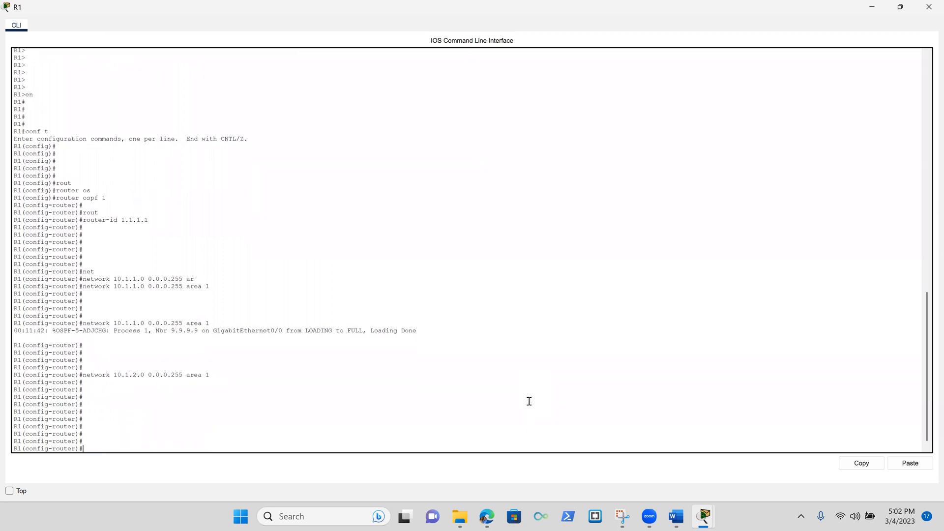
# Recall R1's 10.1.2.0 area 1 network statement and submit it again
pyautogui.press('Up')
pyautogui.press('Return')
pyautogui.press('Return')
pyautogui.press('Return')
pyautogui.press('Return')
pyautogui.press('Return')
pyautogui.press('Return')
pyautogui.press('Return')
pyautogui.press('Return')
pyautogui.press('Return')
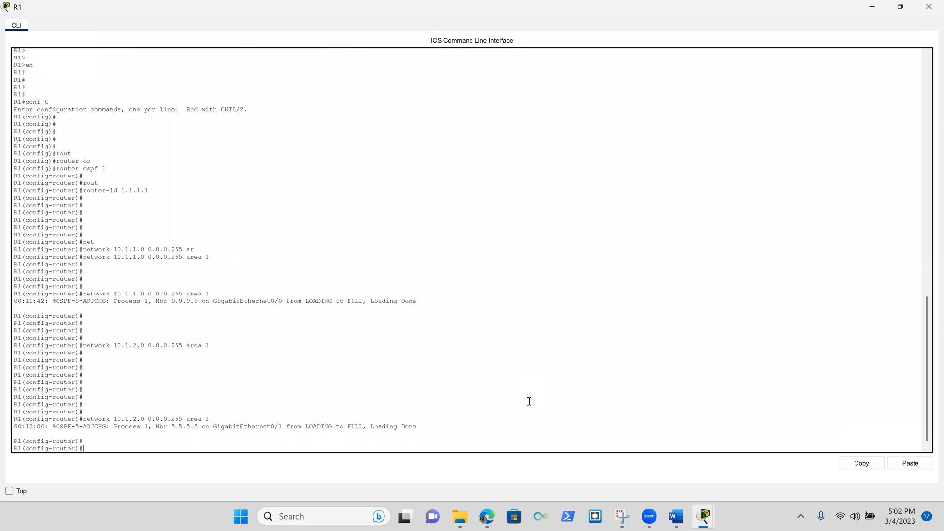
# Recall the last network statement on R1 and replace its network address with 192.168.10.0
pyautogui.press('Up')
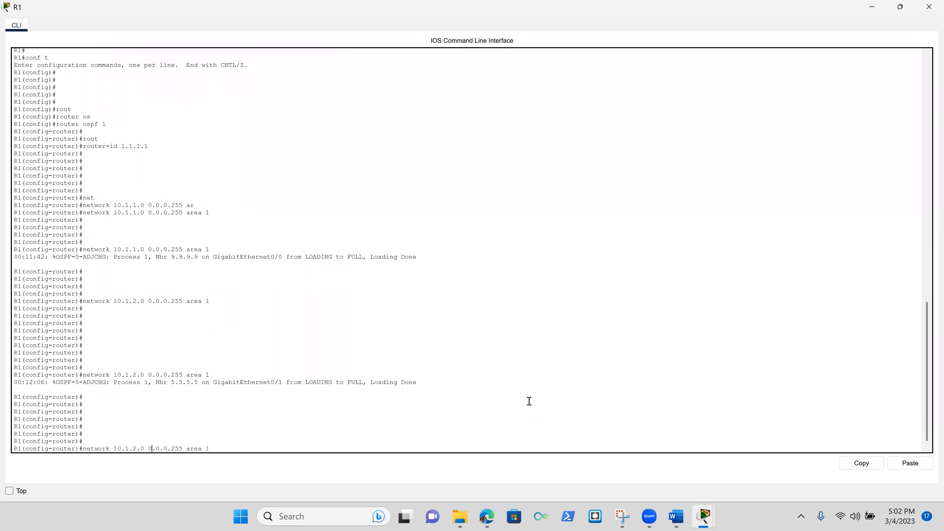
pyautogui.press('Left')
pyautogui.press('Left')
pyautogui.press('Left')
pyautogui.press('Left')
pyautogui.press('Left')
pyautogui.press('Left')
pyautogui.press('Left')
pyautogui.press('Left')
pyautogui.press('Left')
pyautogui.press('Left')
pyautogui.press('Left')
pyautogui.press('Left')
pyautogui.press('Left')
pyautogui.press('Left')
pyautogui.press('Left')
pyautogui.press('Left')
pyautogui.press('Left')
pyautogui.press('BackSpace')
pyautogui.press('BackSpace')
pyautogui.press('BackSpace')
pyautogui.press('BackSpace')
pyautogui.press('BackSpace')
pyautogui.press('BackSpace')
pyautogui.press('BackSpace')
pyautogui.write('92.168.10.0')
# Switch to the Word document to examine the Addressing Table, and return to R1's command line
pyautogui.click(676, 516)
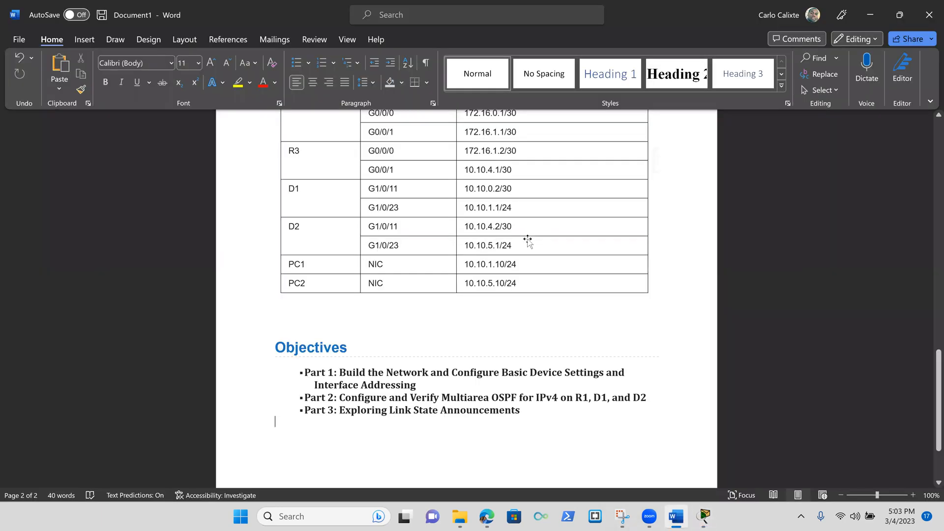
pyautogui.scroll(5, 528, 241)
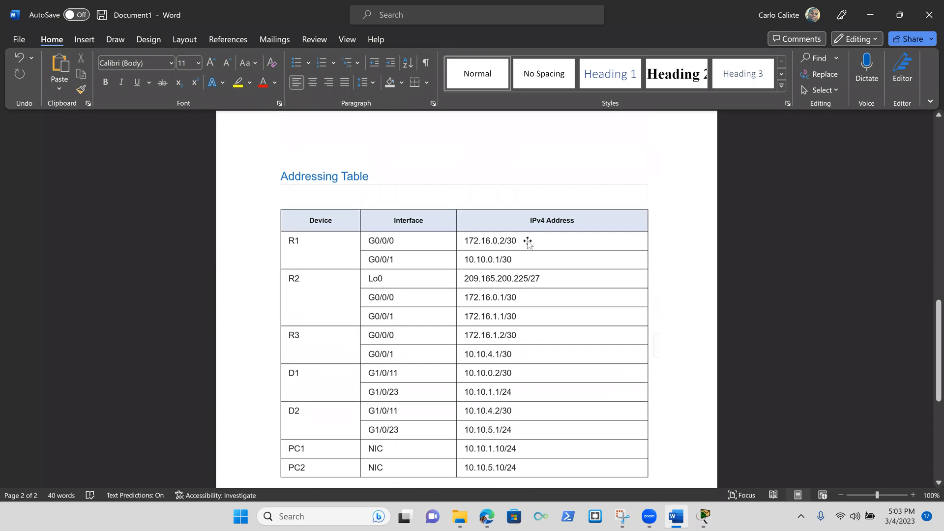
pyautogui.scroll(2, 527, 241)
pyautogui.scroll(-4, 528, 241)
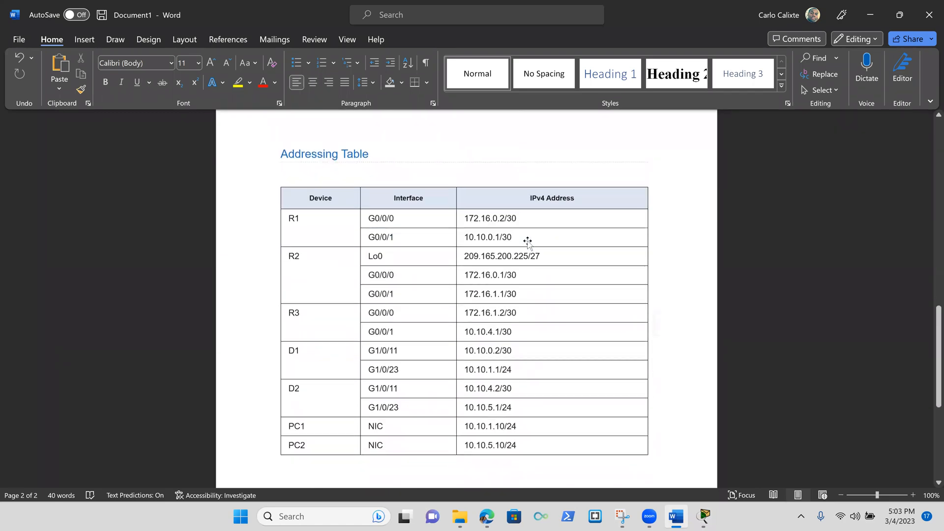
pyautogui.scroll(-3, 527, 240)
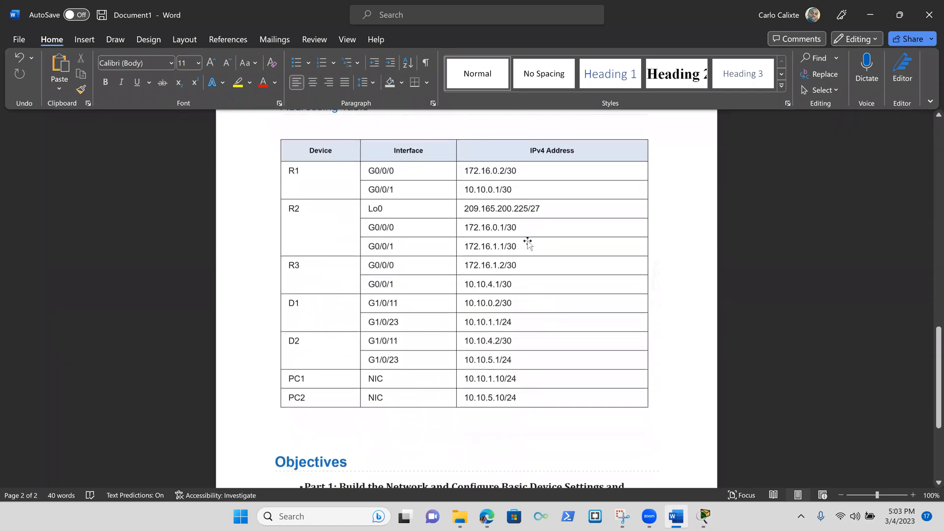
pyautogui.scroll(4, 527, 244)
pyautogui.scroll(12, 527, 246)
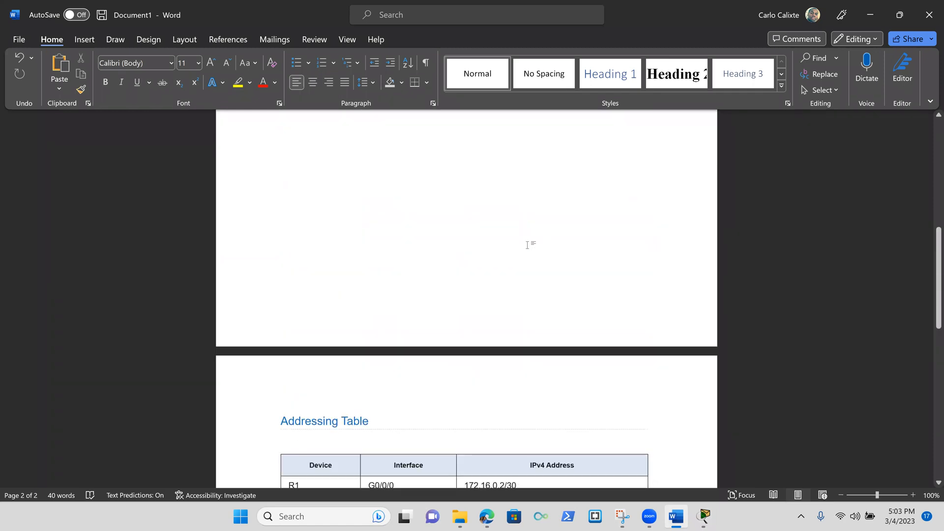
pyautogui.scroll(-12, 528, 245)
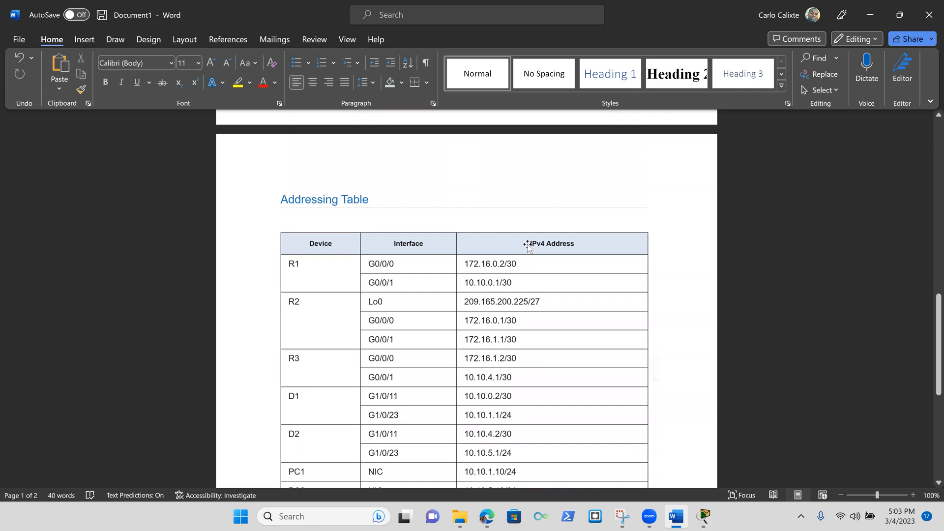
pyautogui.hotkey('alt', 'Tab')
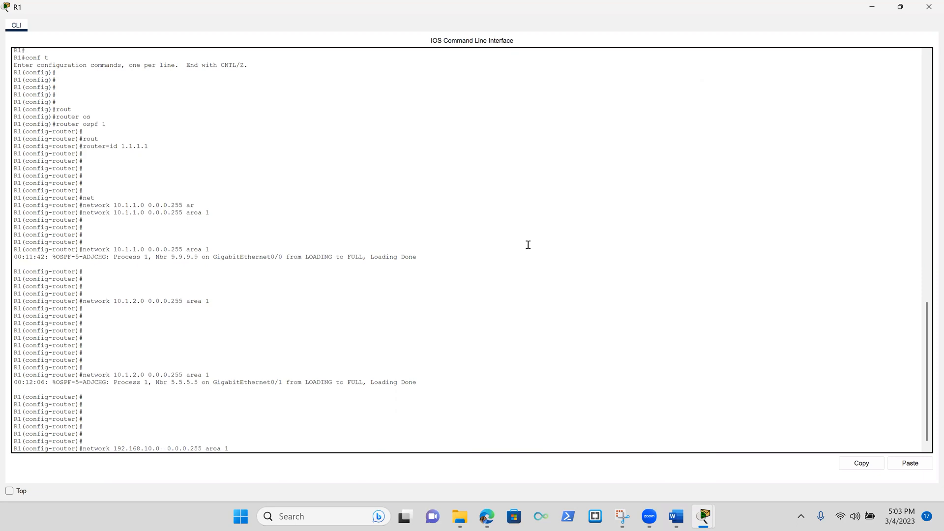
# Complete the 192.168.10.0 network statement on R1 with wildcard mask 0.0.0.3 and area 0, and submit it
pyautogui.press('BackSpace')
pyautogui.press('BackSpace')
pyautogui.press('BackSpace')
pyautogui.press('BackSpace')
pyautogui.press('BackSpace')
pyautogui.press('BackSpace')
pyautogui.press('BackSpace')
pyautogui.press('BackSpace')
pyautogui.press('BackSpace')
pyautogui.press('BackSpace')
pyautogui.press('BackSpace')
pyautogui.press('BackSpace')
pyautogui.press('BackSpace')
pyautogui.write('.0.0.3')
pyautogui.press('Tab')
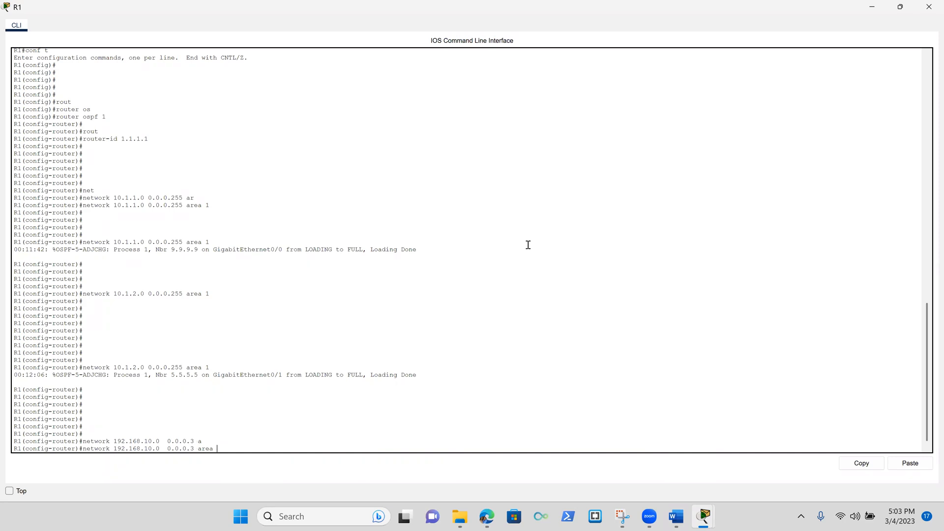
pyautogui.write('0')
pyautogui.press('Return')
pyautogui.press('Return')
pyautogui.press('Return')
pyautogui.press('Return')
pyautogui.press('Return')
pyautogui.press('Return')
pyautogui.press('Return')
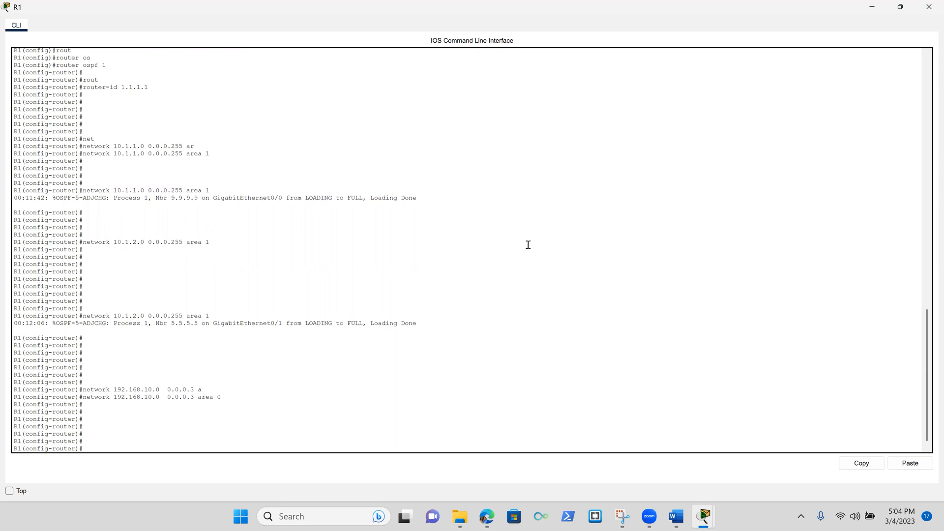
# Close R1's window, open router R2's command line maximized in Packet Tracer, and bring up its user EXEC prompt
pyautogui.click(929, 6)
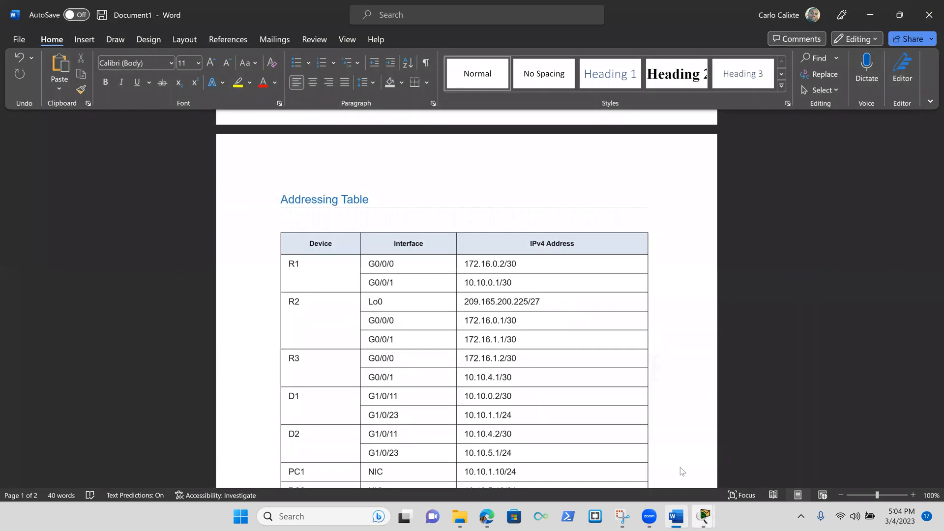
pyautogui.moveTo(704, 516)
pyautogui.click(655, 457)
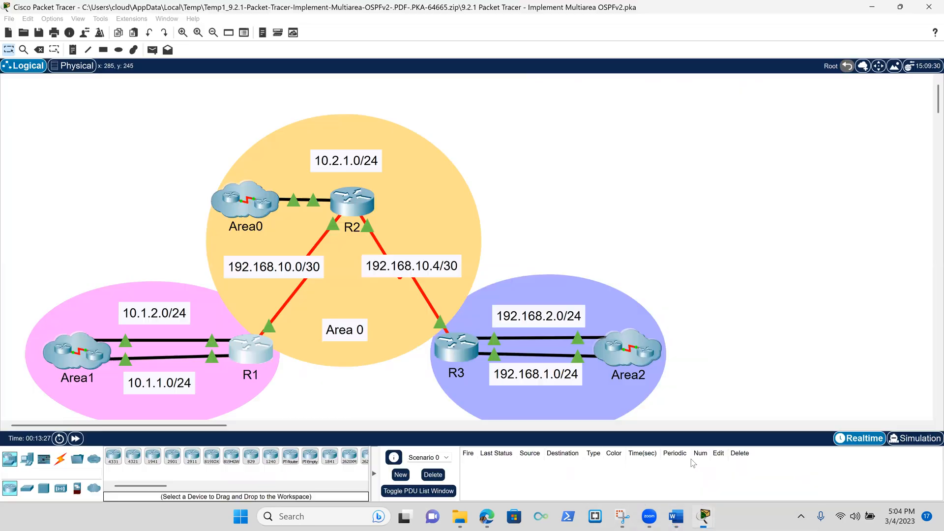
pyautogui.click(347, 199)
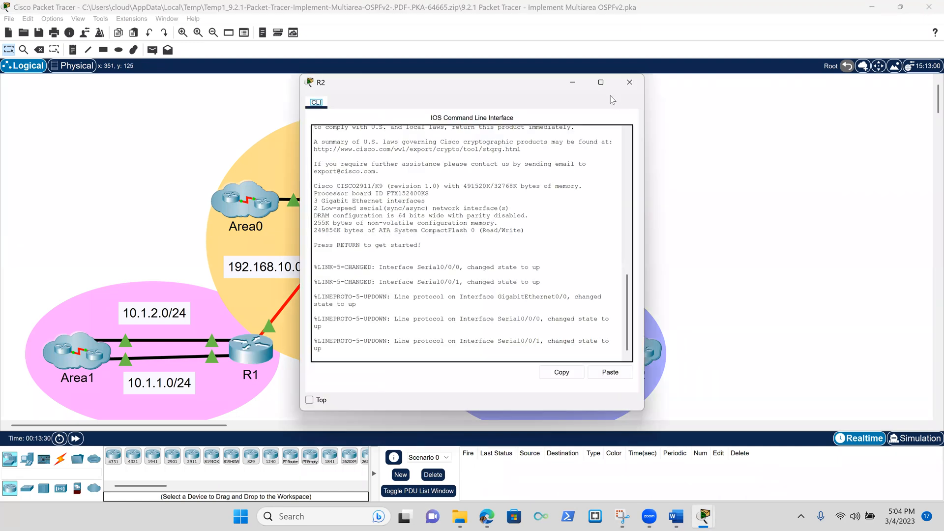
pyautogui.click(601, 83)
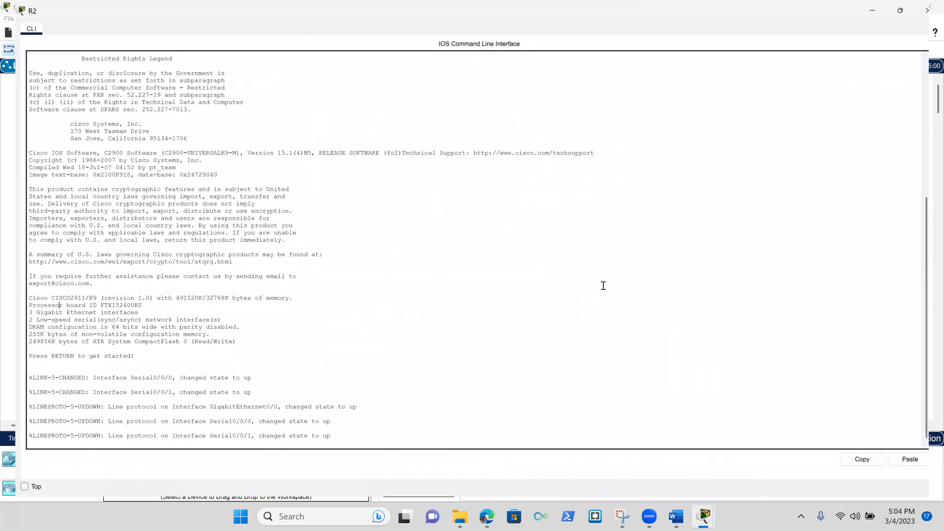
pyautogui.press('Return')
pyautogui.press('Return')
pyautogui.press('Return')
pyautogui.press('Return')
pyautogui.press('Return')
pyautogui.press('Return')
pyautogui.press('Return')
pyautogui.press('Return')
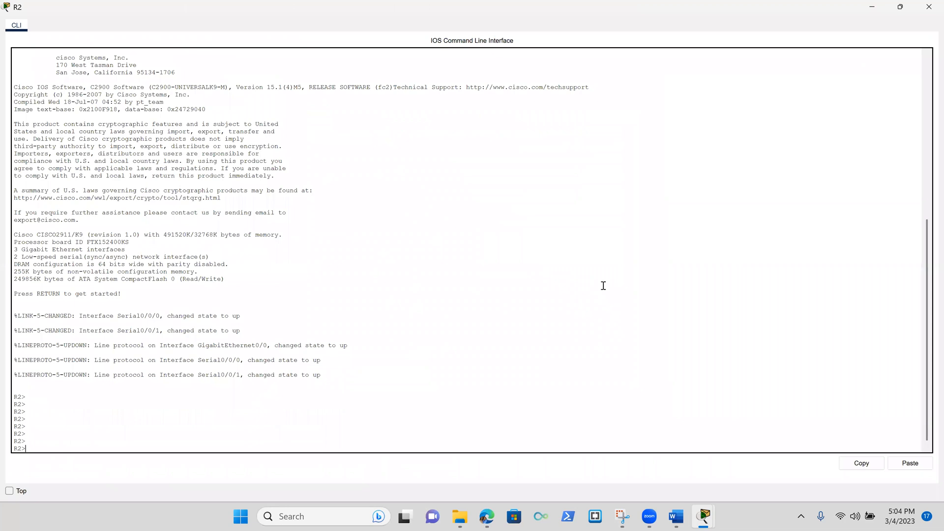
# Enter privileged EXEC mode on R2 and enter global configuration mode from the terminal
pyautogui.write('en')
pyautogui.press('Return')
pyautogui.press('Return')
pyautogui.press('Return')
pyautogui.press('Return')
pyautogui.write('conf t')
pyautogui.press('Return')
pyautogui.press('Return')
pyautogui.press('Return')
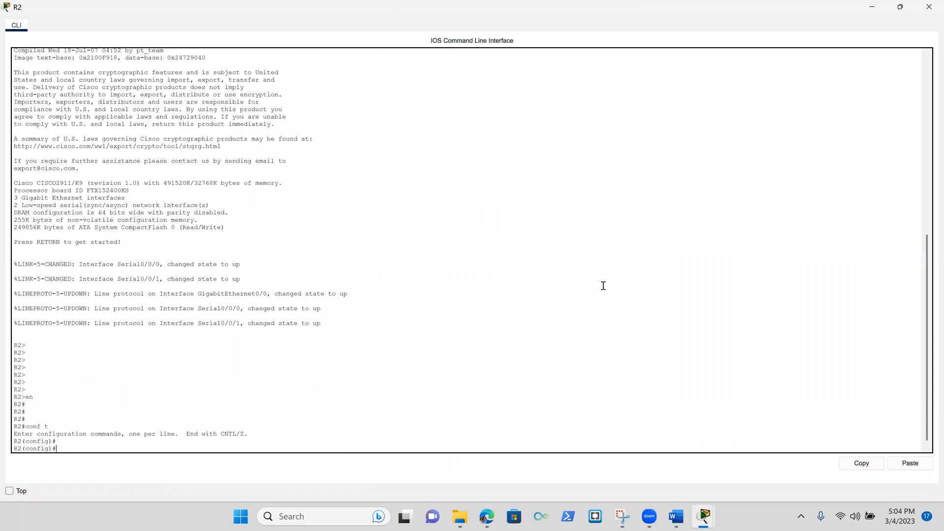
pyautogui.press('Return')
pyautogui.press('Return')
pyautogui.press('Return')
pyautogui.press('Return')
# Start OSPF process 1 on R2 to enter router configuration mode
pyautogui.write('router')
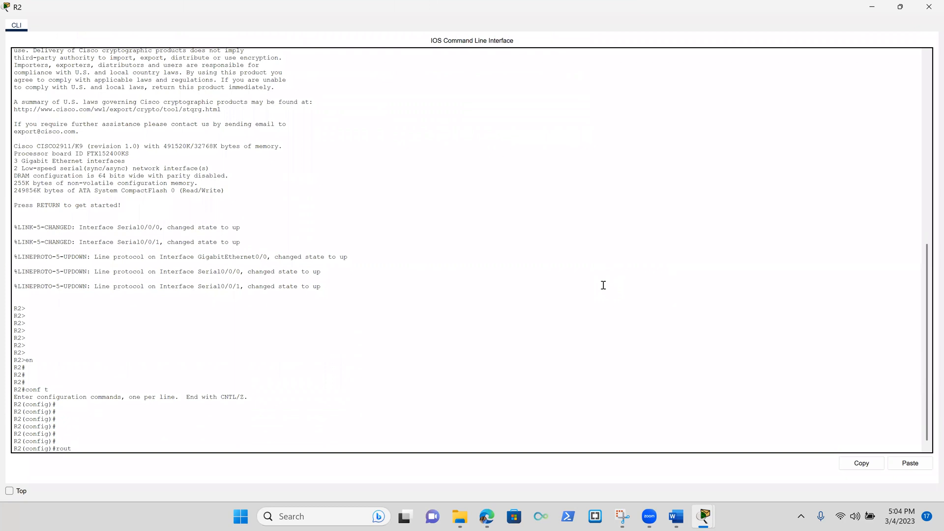
pyautogui.press('Tab')
pyautogui.write('os')
pyautogui.press('Tab')
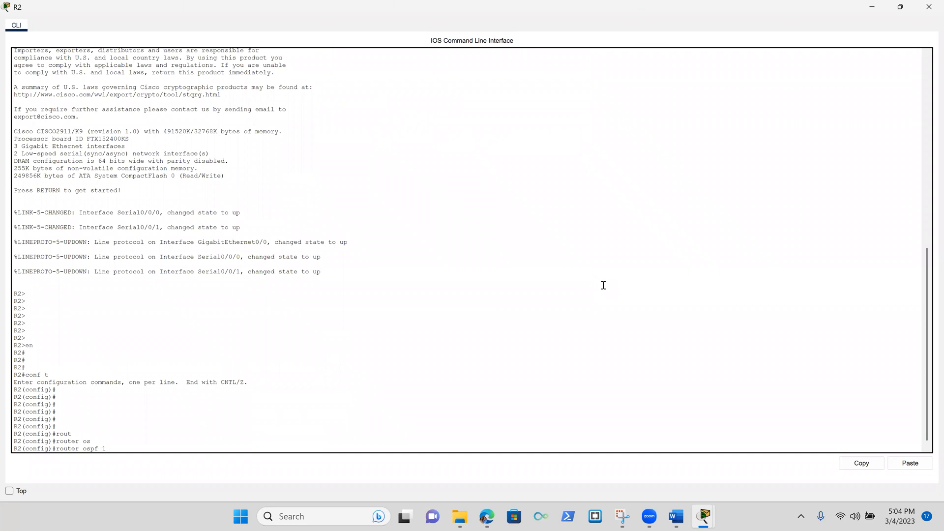
pyautogui.write('1')
pyautogui.press('Return')
pyautogui.press('Return')
pyautogui.press('Return')
pyautogui.press('Return')
pyautogui.press('Return')
pyautogui.press('Return')
pyautogui.press('Return')
pyautogui.press('Return')
# Set R2's OSPF router ID to 2.2.2.2
pyautogui.write('rou')
pyautogui.press('Tab')
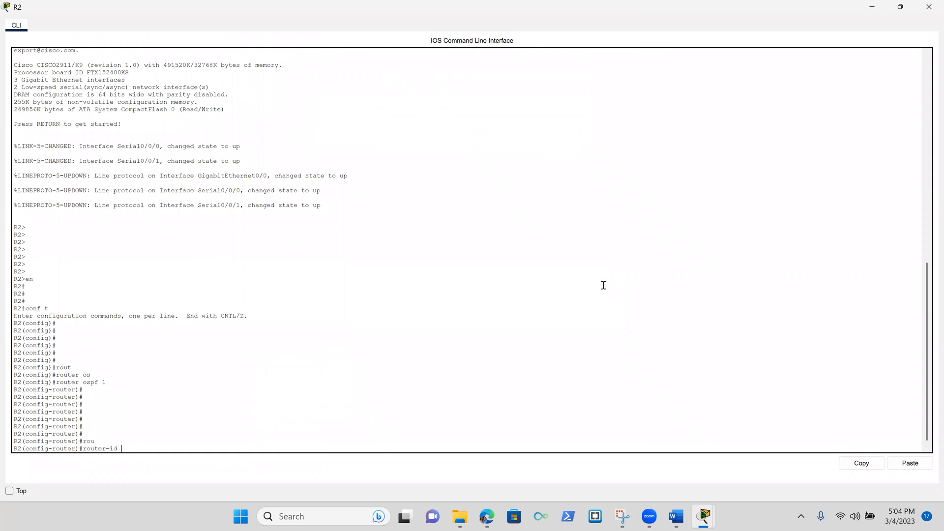
pyautogui.write('2.2.2.2')
pyautogui.press('BackSpace')
pyautogui.write('.2')
pyautogui.press('Return')
pyautogui.press('Return')
pyautogui.press('Return')
pyautogui.press('Return')
pyautogui.press('Return')
pyautogui.press('Return')
pyautogui.press('Return')
pyautogui.press('Return')
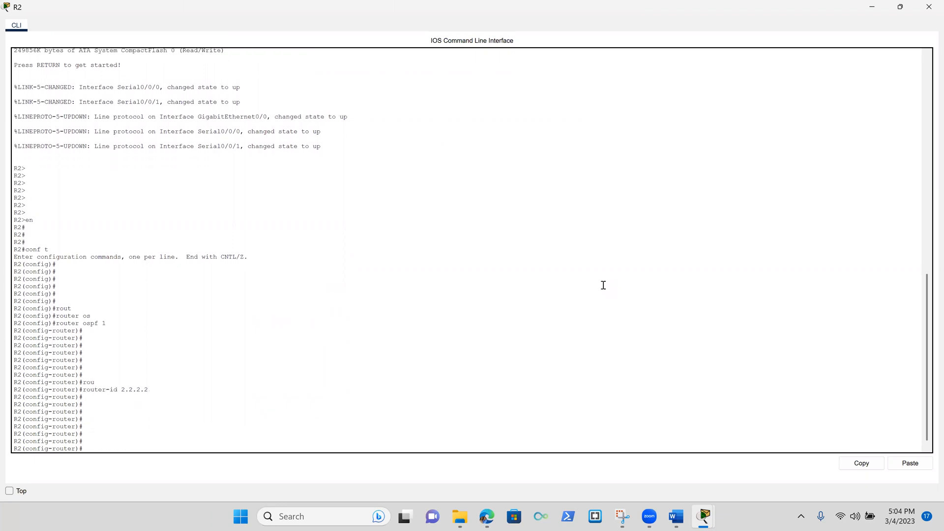
# Advertise network 10.2.1.0 with wildcard mask 0.0.0.255 in area 0 on R2
pyautogui.write('netr')
pyautogui.press('BackSpace')
pyautogui.press('Tab')
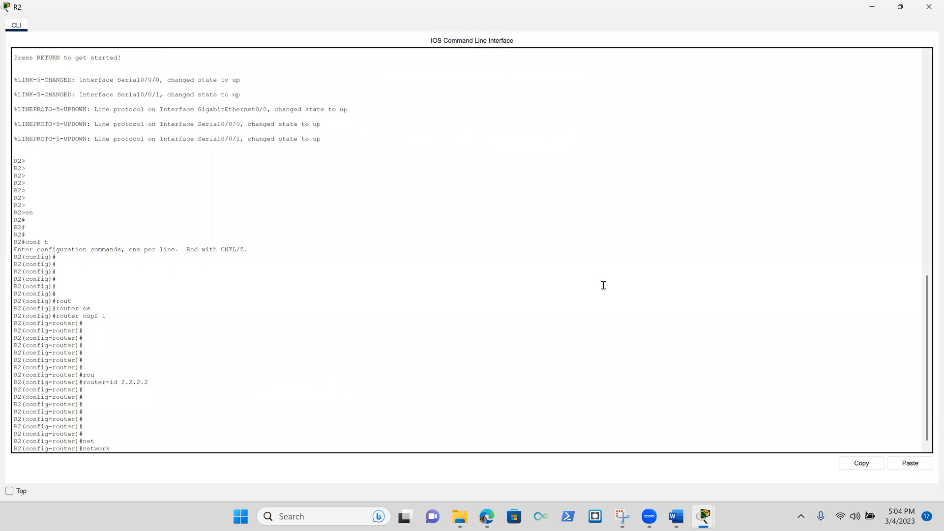
pyautogui.write('10.2.1')
pyautogui.write('.0 0.0.0.255')
pyautogui.write('a')
pyautogui.press('Tab')
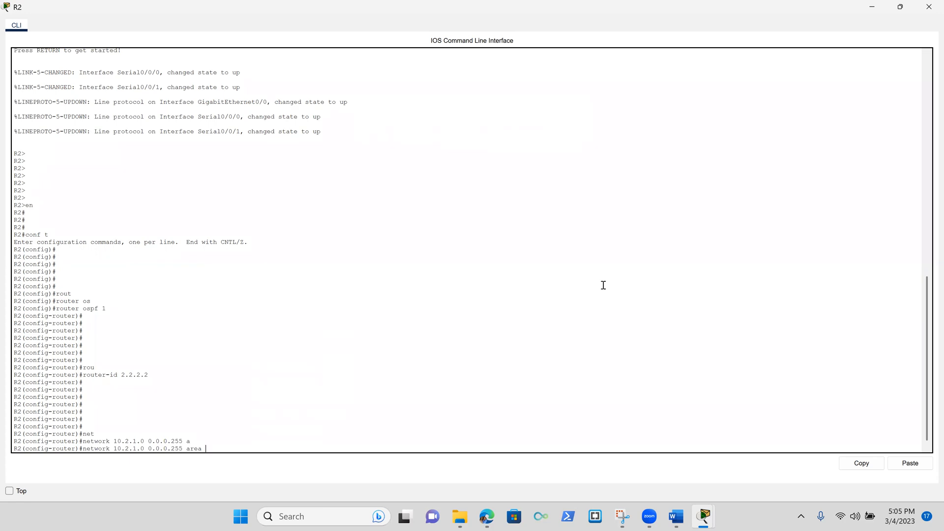
pyautogui.write('0')
pyautogui.press('Return')
pyautogui.press('Return')
pyautogui.press('Return')
pyautogui.press('Return')
pyautogui.press('Return')
pyautogui.press('Return')
pyautogui.press('Return')
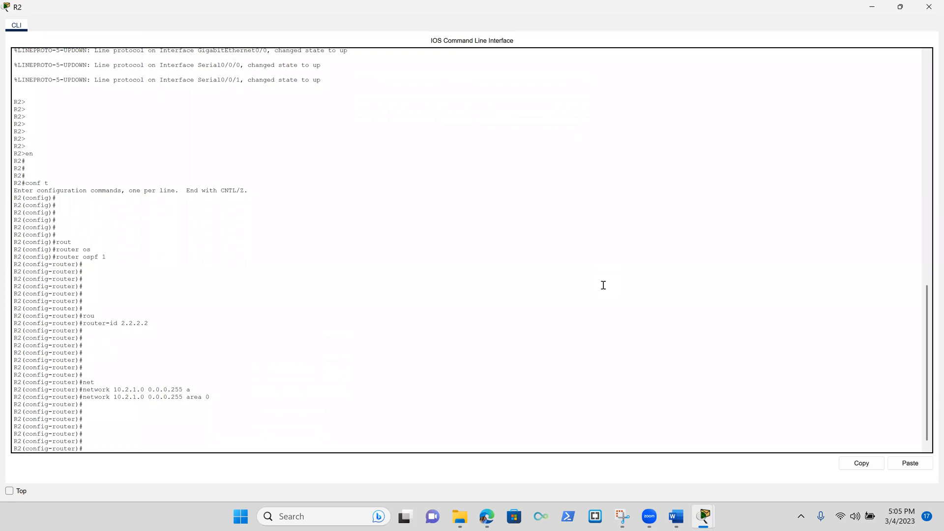
# Recall the 10.2.1.0 network statement on R2 and submit it again without changes
pyautogui.press('Up')
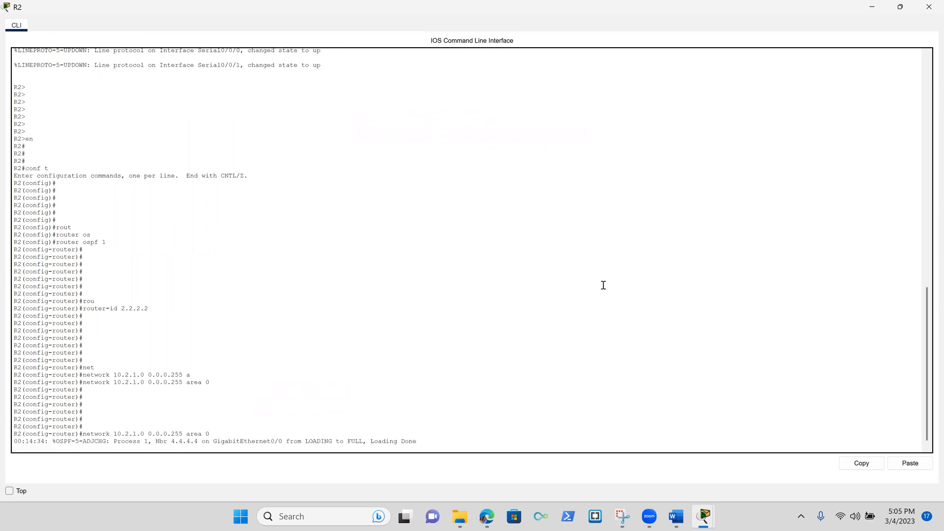
pyautogui.press('Return')
pyautogui.press('Return')
pyautogui.press('Return')
pyautogui.press('Return')
pyautogui.press('Return')
# Recall the 10.2.1.0 network statement on R2 and change its wildcard mask to 0.0.0.3
pyautogui.press('Up')
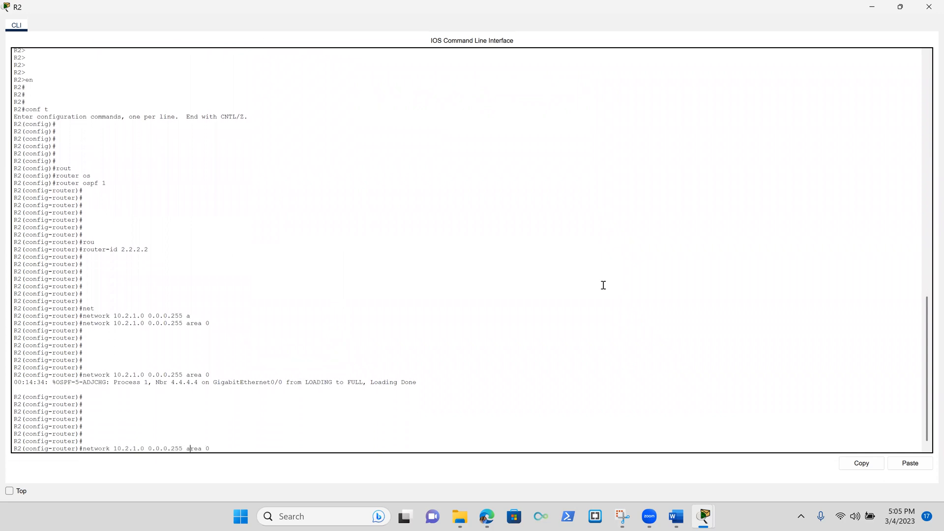
pyautogui.press('Left')
pyautogui.press('Left')
pyautogui.press('Left')
pyautogui.press('Left')
pyautogui.press('Left')
pyautogui.press('Left')
pyautogui.press('Left')
pyautogui.press('BackSpace')
pyautogui.press('BackSpace')
pyautogui.press('BackSpace')
pyautogui.write('3')
# Replace the network address in the recalled statement with 192.168.10 and try to submit it for area 0
pyautogui.press('Left')
pyautogui.press('Left')
pyautogui.press('Left')
pyautogui.press('Left')
pyautogui.press('Left')
pyautogui.press('Left')
pyautogui.press('Left')
pyautogui.press('Left')
pyautogui.press('Left')
pyautogui.press('Left')
pyautogui.press('Left')
pyautogui.press('Left')
pyautogui.press('Left')
pyautogui.press('Left')
pyautogui.press('Left')
pyautogui.press('BackSpace')
pyautogui.press('BackSpace')
pyautogui.press('BackSpace')
pyautogui.press('BackSpace')
pyautogui.press('BackSpace')
pyautogui.press('BackSpace')
pyautogui.press('BackSpace')
pyautogui.write('92.168')
pyautogui.write('.10')
pyautogui.press('Return')
pyautogui.press('Return')
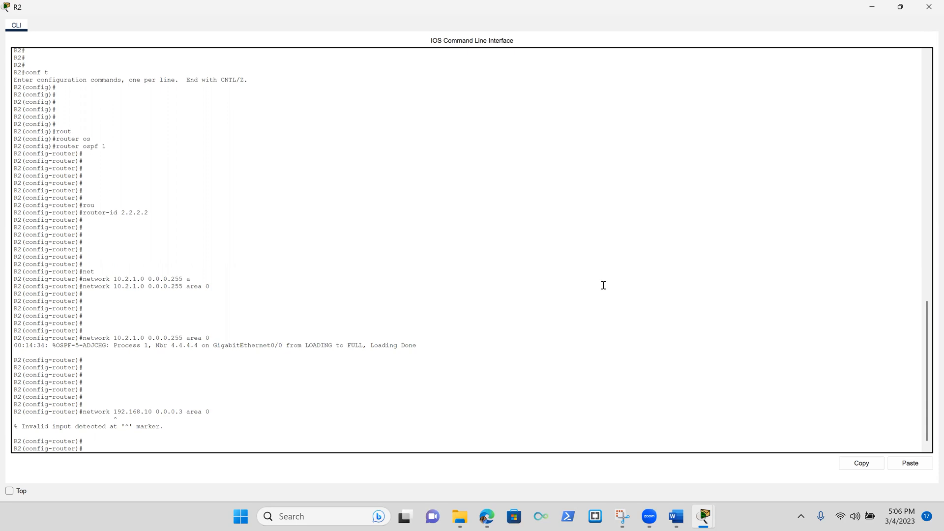
pyautogui.press('Return')
pyautogui.press('Return')
pyautogui.press('Return')
pyautogui.press('Return')
pyautogui.press('Return')
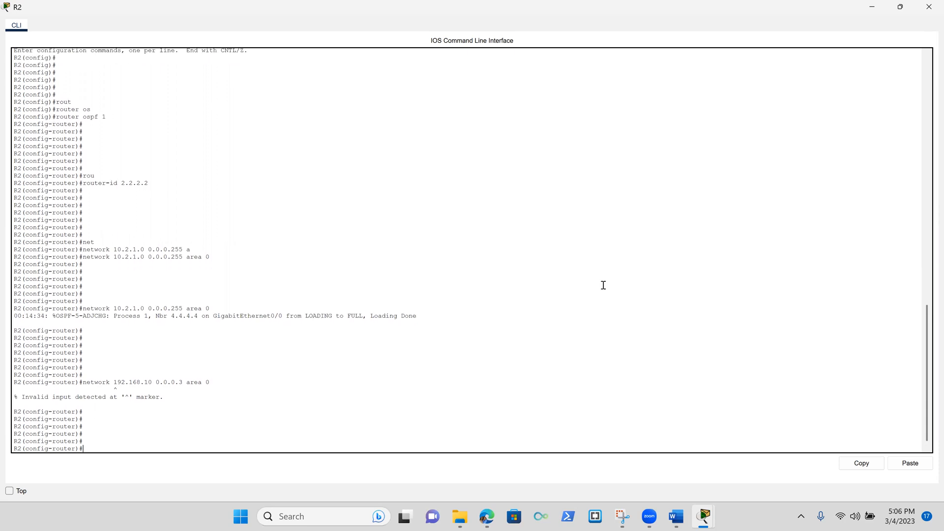
# Recall the rejected network statement, complete its address to 192.168.10.0 with wildcard mask 0.0.0.3 in area 0, and submit it
pyautogui.press('Up')
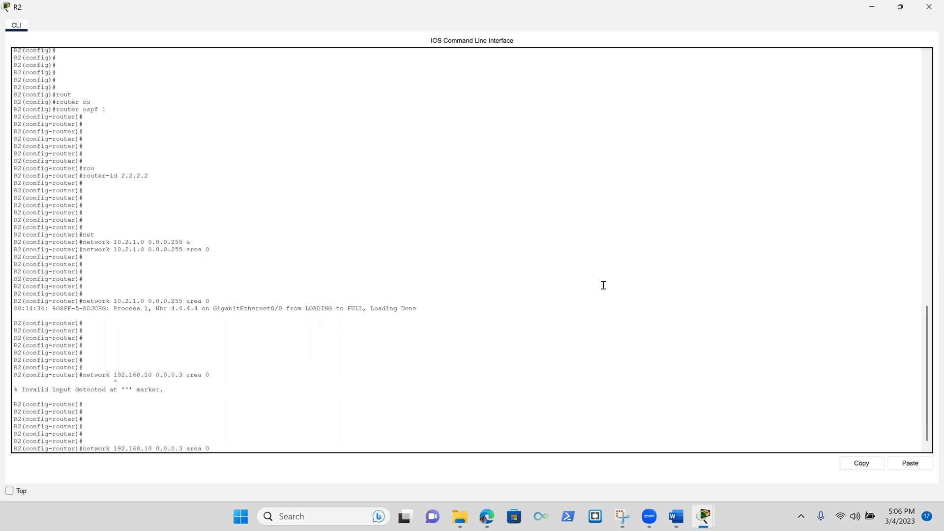
pyautogui.write('.0')
pyautogui.press('Return')
pyautogui.press('Return')
pyautogui.press('Return')
pyautogui.press('Return')
pyautogui.press('Return')
pyautogui.press('Return')
pyautogui.press('Return')
pyautogui.press('Return')
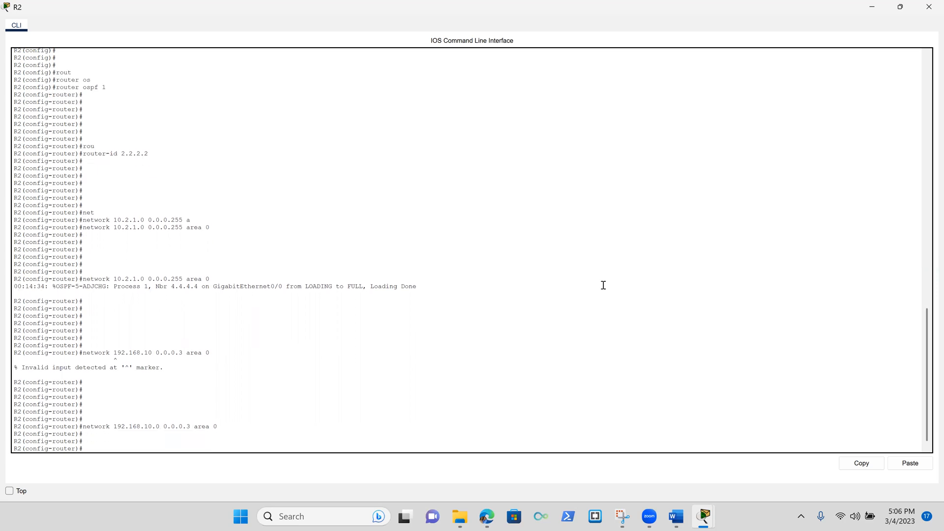
pyautogui.press('Return')
pyautogui.press('Return')
# Recall the 192.168.10.0 network statement on R2 and submit it again without changes
pyautogui.press('Up')
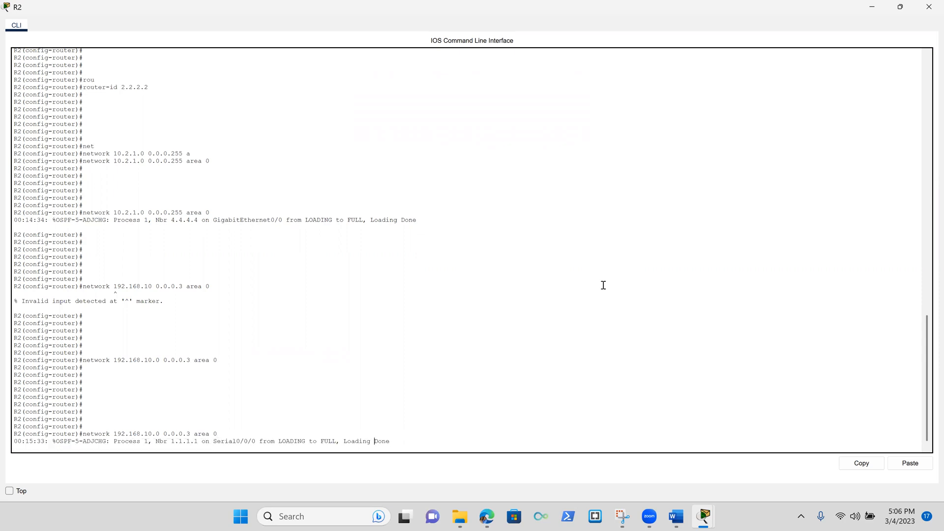
pyautogui.press('Return')
pyautogui.press('Return')
pyautogui.press('Return')
pyautogui.press('Return')
pyautogui.press('Return')
pyautogui.press('Return')
pyautogui.press('Return')
pyautogui.press('Return')
# Recall the last network statement on R2, change its address to 192.168.10.4, and submit it with wildcard mask 0.0.0.3 in area 0
pyautogui.press('Up')
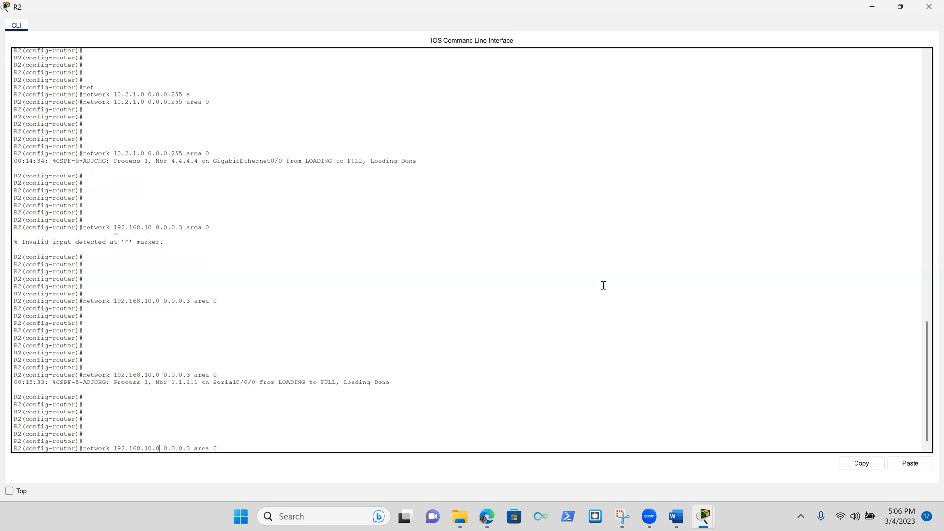
pyautogui.press('BackSpace')
pyautogui.write('4')
pyautogui.press('Return')
pyautogui.press('Return')
pyautogui.press('Return')
pyautogui.press('Return')
pyautogui.press('Return')
pyautogui.press('Return')
pyautogui.press('Return')
pyautogui.press('Return')
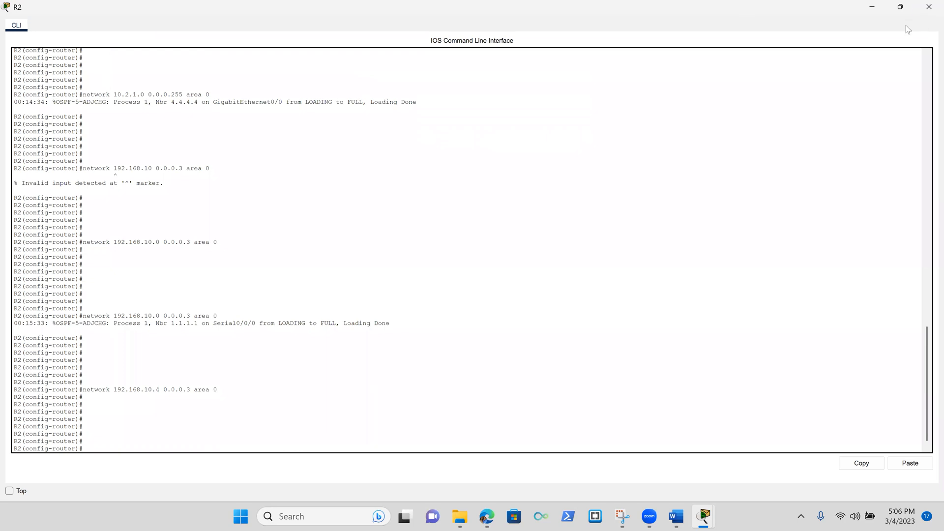
# Close R2's window, open router R3's command line maximized, and bring up its user EXEC prompt
pyautogui.click(920, 16)
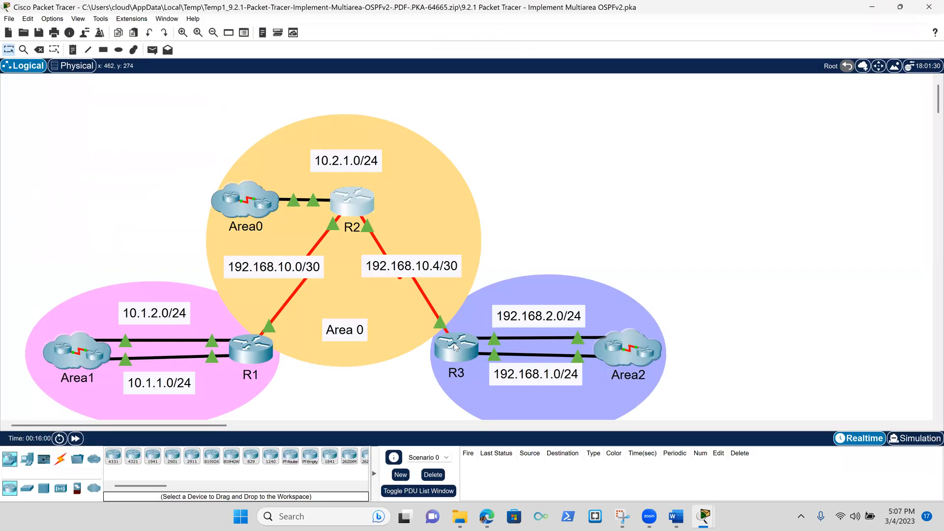
pyautogui.click(454, 346)
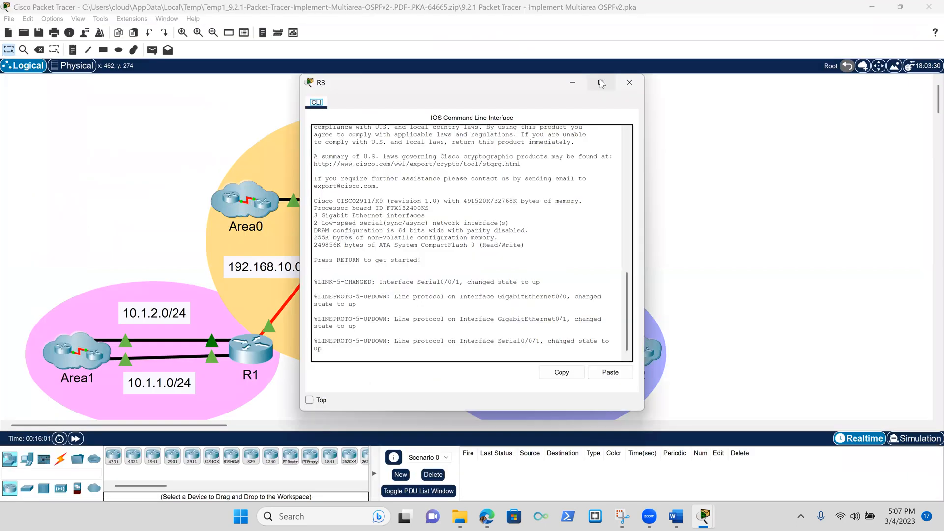
pyautogui.press('super+Up')
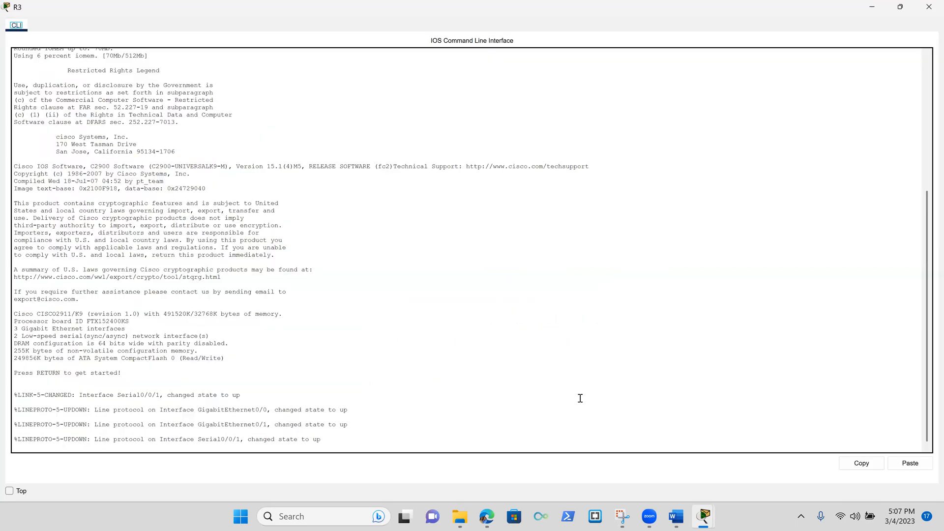
pyautogui.click(578, 422)
pyautogui.press('Return')
pyautogui.press('Return')
pyautogui.press('Return')
pyautogui.press('Return')
pyautogui.press('Return')
pyautogui.press('Return')
pyautogui.press('Return')
pyautogui.press('Return')
pyautogui.press('Return')
pyautogui.press('Return')
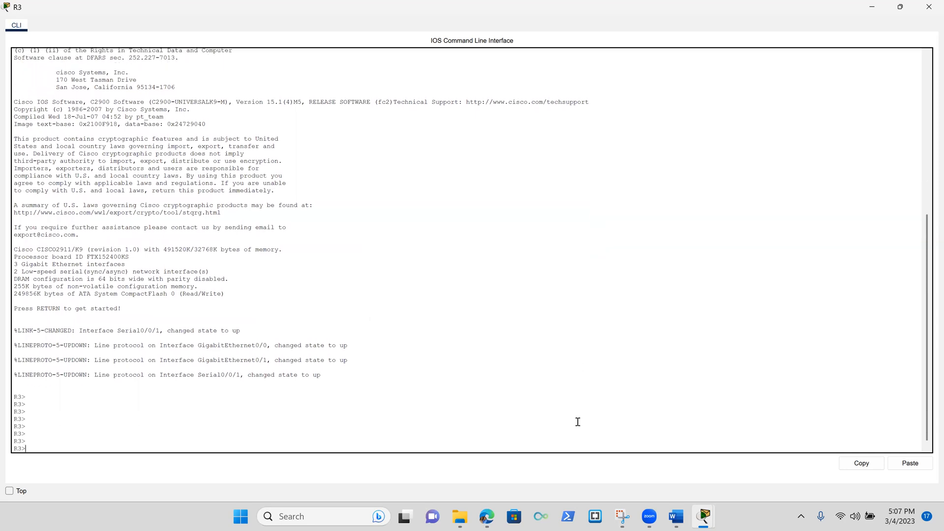
# Enter privileged EXEC mode on router R3
pyautogui.write('en')
pyautogui.press('Return')
pyautogui.press('Return')
pyautogui.press('Return')
pyautogui.press('Return')
pyautogui.press('Return')
pyautogui.press('Return')
# Enter global configuration mode on R3 with conf t
pyautogui.write('conf')
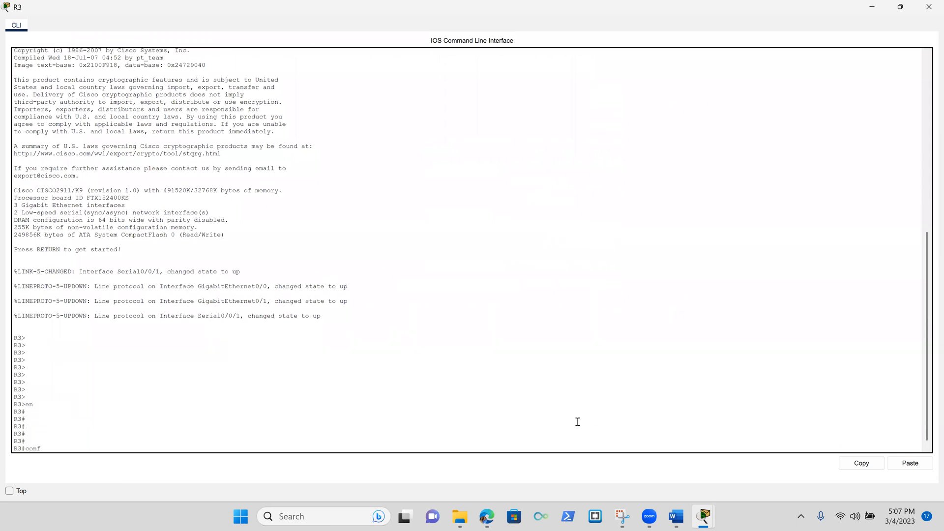
pyautogui.write(' t')
pyautogui.press('Return')
pyautogui.press('Return')
pyautogui.press('Return')
pyautogui.press('Return')
pyautogui.press('Return')
pyautogui.press('Return')
pyautogui.press('Return')
pyautogui.press('Return')
pyautogui.press('Return')
pyautogui.press('Return')
pyautogui.press('Return')
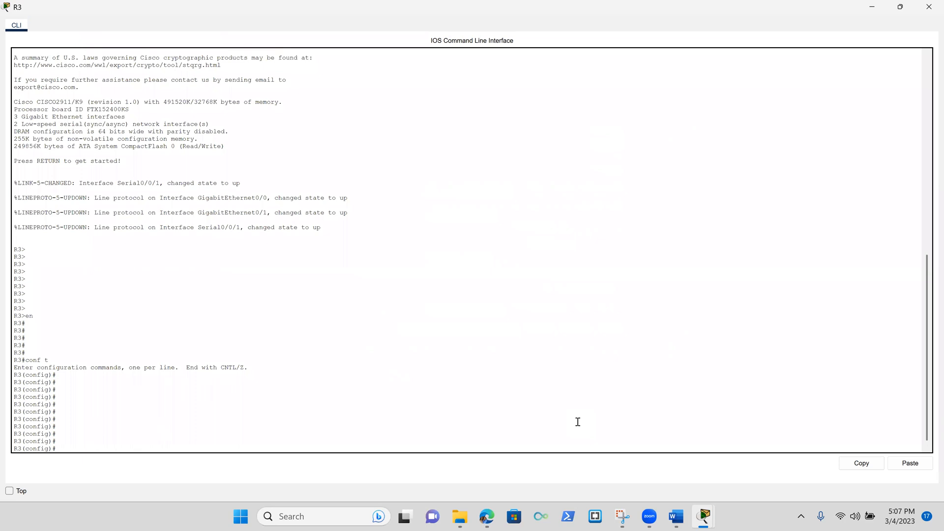
# Start OSPF routing process 1 on R3 to enter its router configuration mode
pyautogui.write('rout')
pyautogui.press('Tab')
pyautogui.write('os')
pyautogui.press('Tab')
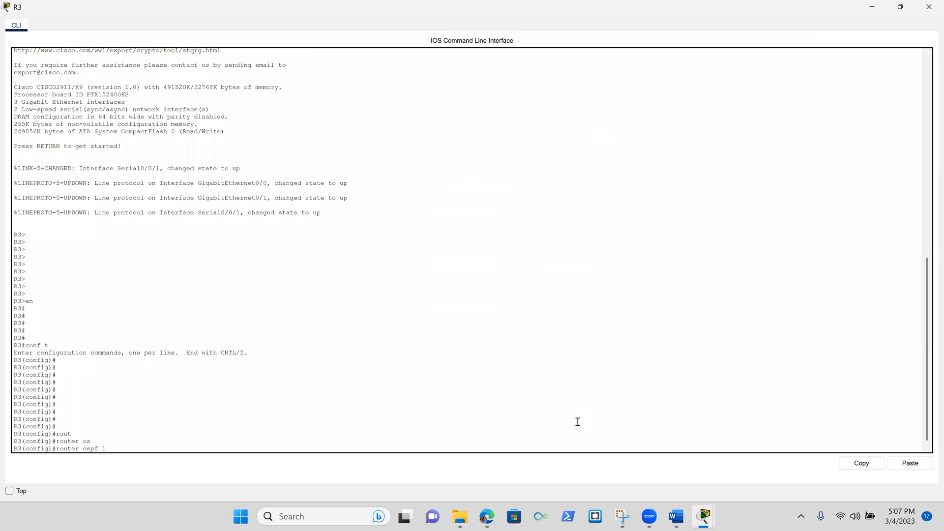
pyautogui.write('1')
pyautogui.press('Return')
pyautogui.press('Return')
pyautogui.press('Return')
pyautogui.press('Return')
pyautogui.press('Return')
pyautogui.press('Return')
pyautogui.press('Return')
pyautogui.press('Return')
pyautogui.press('Return')
pyautogui.press('Return')
pyautogui.press('Return')
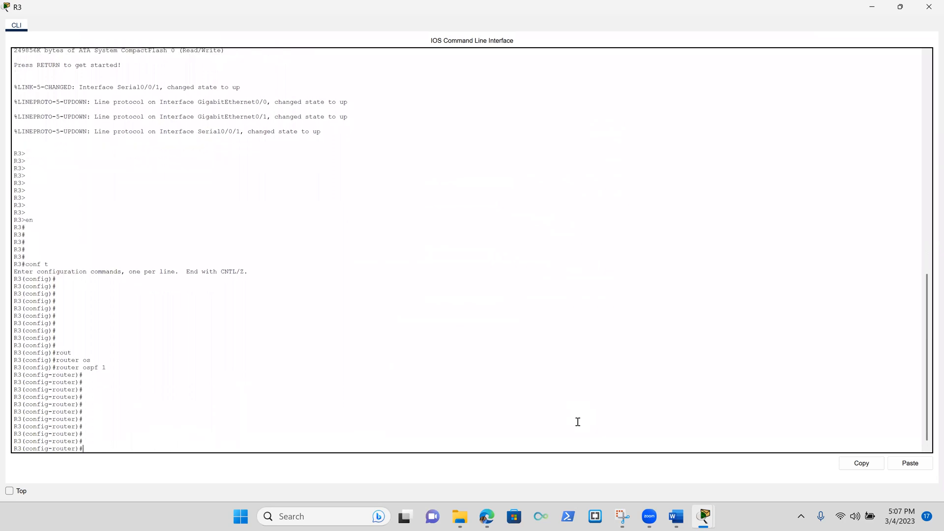
# Set R3's OSPF router ID to 3.3.3.3
pyautogui.write('rout')
pyautogui.press('Tab')
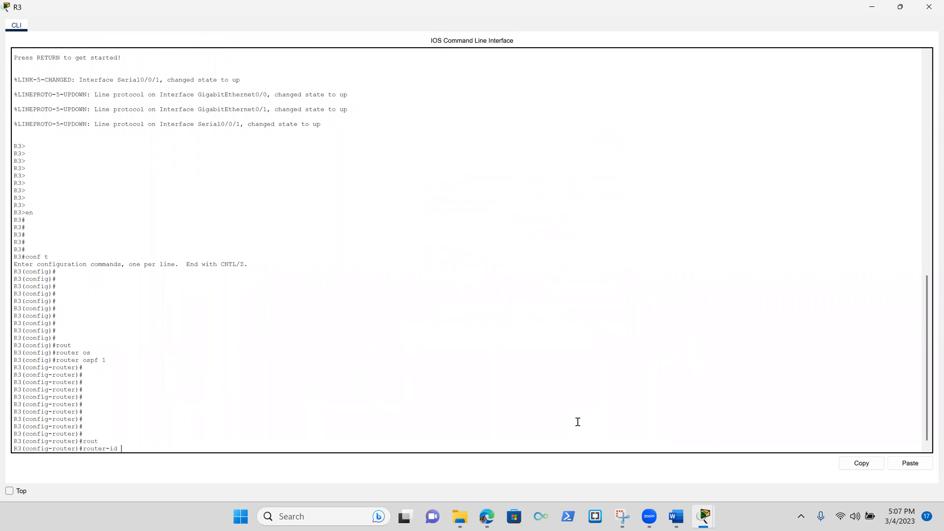
pyautogui.write('3.3.3.3')
pyautogui.press('Return')
pyautogui.press('Return')
pyautogui.press('Return')
pyautogui.press('Return')
pyautogui.press('Return')
pyautogui.press('Return')
pyautogui.press('Return')
pyautogui.press('Return')
pyautogui.press('Return')
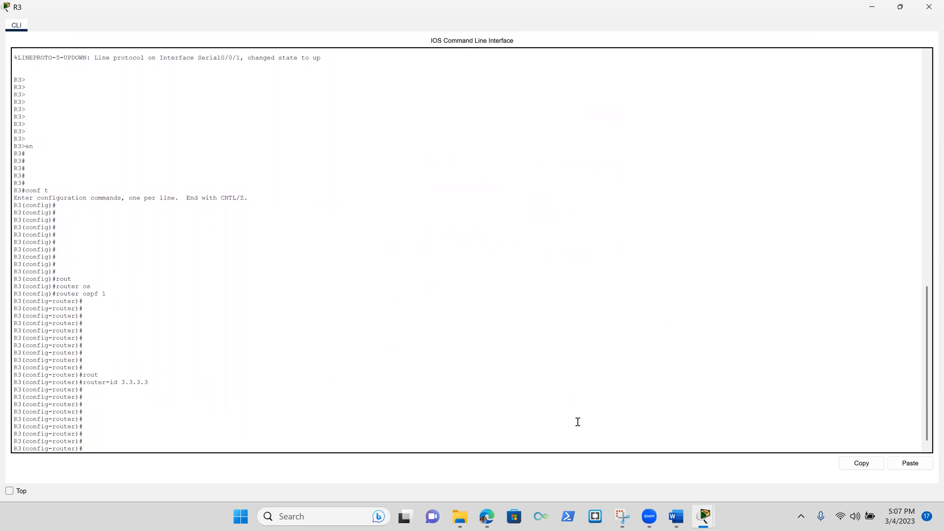
# Add a network statement on R3 for 192.168.2.0 with wildcard mask 0.0.0.255 in area 0
pyautogui.write('net')
pyautogui.press('Tab')
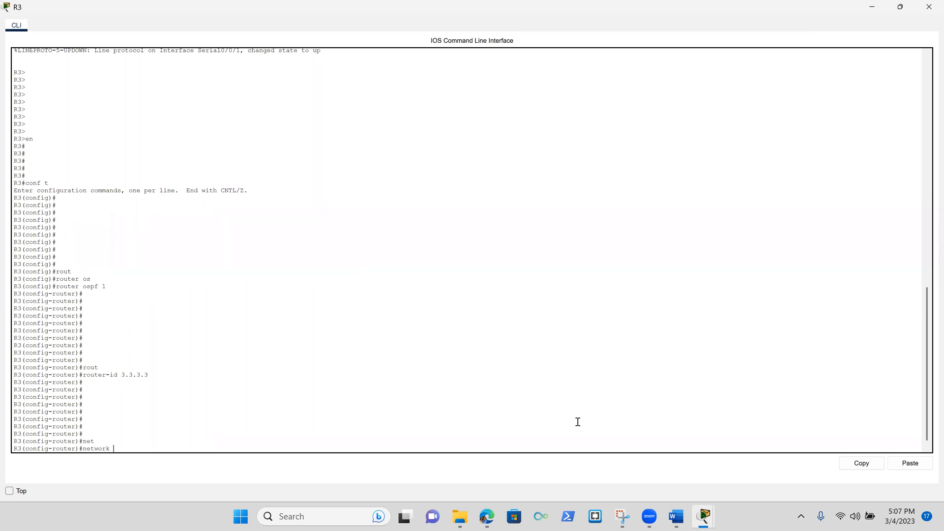
pyautogui.write('192.168.2.0 0.0.0.255 ar')
pyautogui.press('Tab')
pyautogui.write('0')
pyautogui.press('Return')
pyautogui.press('Return')
pyautogui.press('Return')
pyautogui.press('Return')
pyautogui.press('Return')
pyautogui.press('Return')
pyautogui.press('Return')
pyautogui.press('Return')
pyautogui.press('Return')
pyautogui.press('Return')
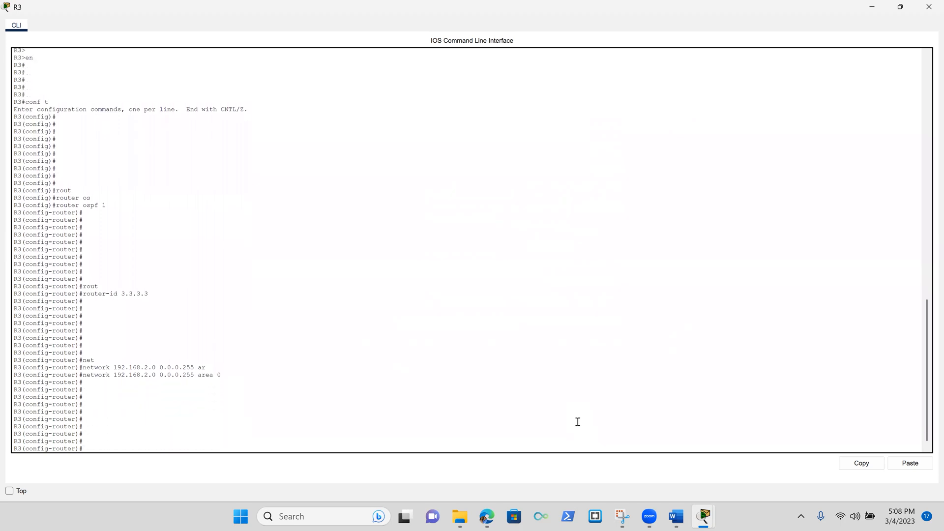
# Recall the 192.168.2.0 network statement on R3, change its area to 2, and submit it
pyautogui.press('Up')
pyautogui.press('BackSpace')
pyautogui.write('2')
pyautogui.press('Return')
pyautogui.press('Return')
pyautogui.press('Return')
pyautogui.press('Return')
pyautogui.press('Return')
pyautogui.press('Return')
pyautogui.press('Return')
pyautogui.press('Return')
pyautogui.press('Return')
pyautogui.press('Return')
pyautogui.press('Return')
pyautogui.press('Return')
pyautogui.press('Return')
pyautogui.press('Return')
# Recall the 192.168.2.0 area 2 network statement on R3 and submit it again without changes
pyautogui.press('Up')
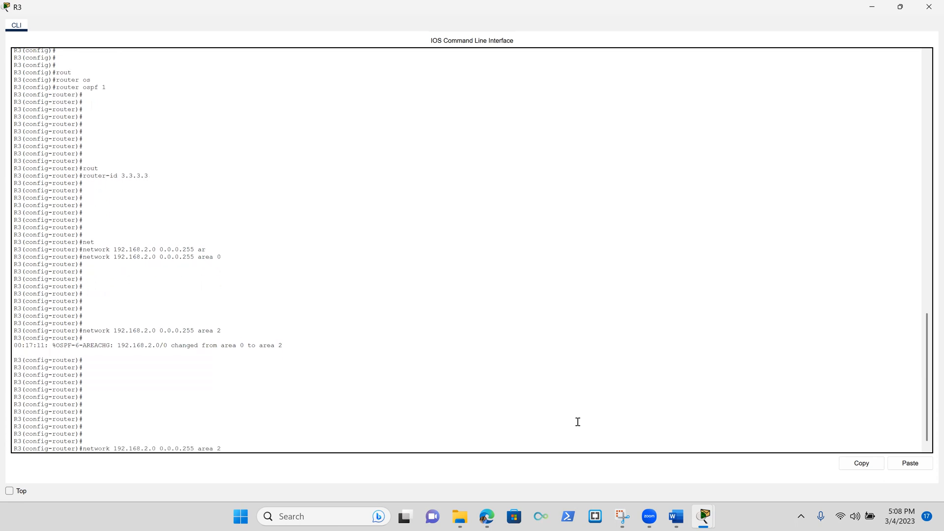
pyautogui.press('Return')
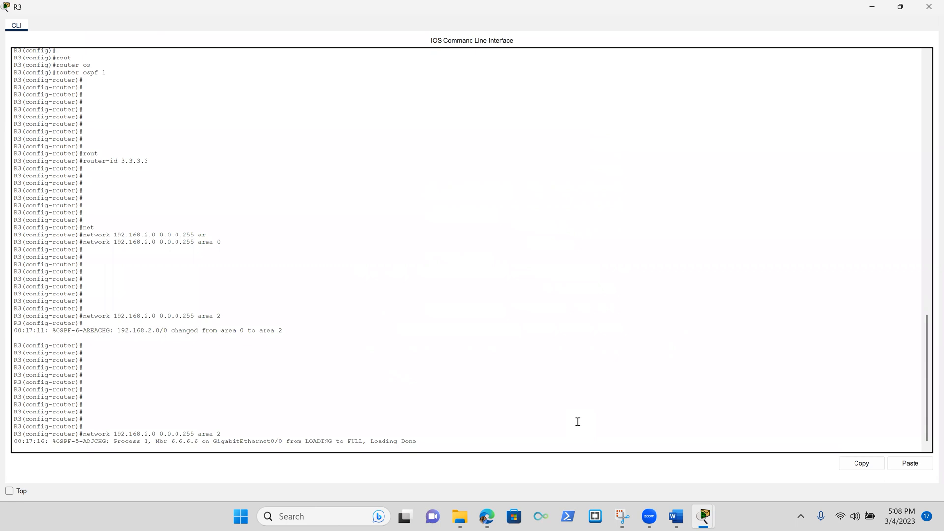
pyautogui.press('Return')
pyautogui.press('Return')
pyautogui.press('Return')
pyautogui.press('Return')
pyautogui.press('Return')
pyautogui.press('Return')
pyautogui.press('Return')
# Recall the last network statement on R3, change its address to 192.168.1.0, and submit it in area 2
pyautogui.press('Up')
pyautogui.press('Left')
pyautogui.press('Left')
pyautogui.press('Left')
pyautogui.press('Left')
pyautogui.press('Left')
pyautogui.press('Left')
pyautogui.press('Left')
pyautogui.press('Left')
pyautogui.press('Left')
pyautogui.press('Left')
pyautogui.press('Left')
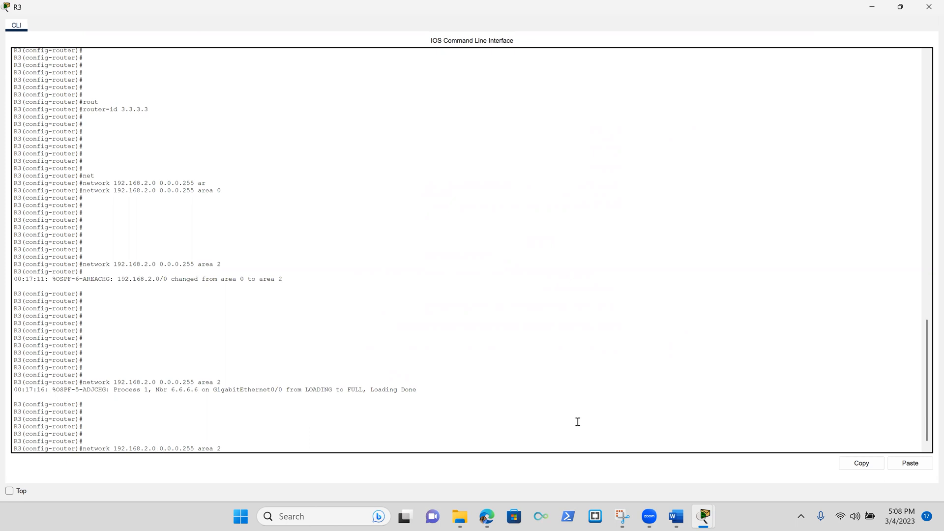
pyautogui.press('BackSpace')
pyautogui.write('1')
pyautogui.press('Return')
pyautogui.press('Return')
pyautogui.press('Return')
pyautogui.press('Return')
pyautogui.press('Return')
pyautogui.press('Return')
pyautogui.press('Return')
pyautogui.press('Return')
# Recall the 192.168.1.0 network statement on R3 and submit it again without changes
pyautogui.press('Up')
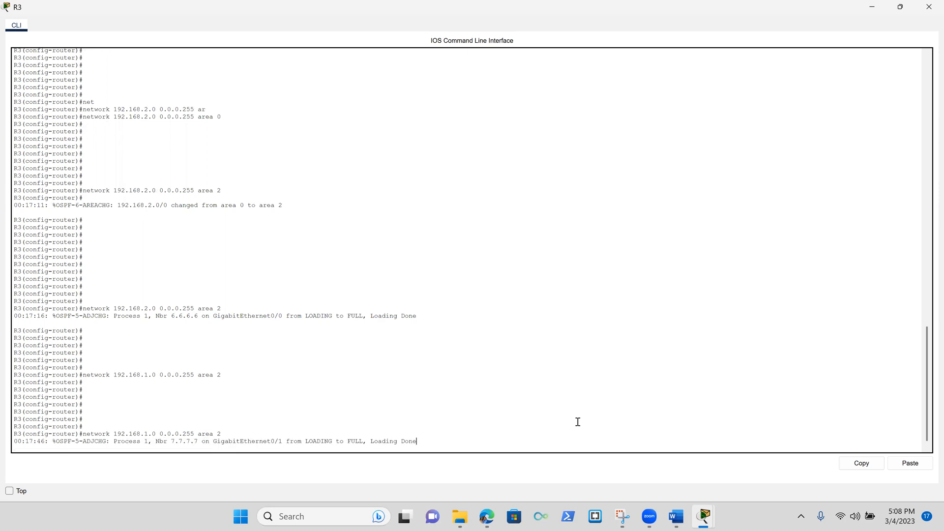
pyautogui.press('Return')
pyautogui.press('Return')
pyautogui.press('Return')
pyautogui.press('Return')
pyautogui.press('Return')
pyautogui.press('Return')
pyautogui.press('Return')
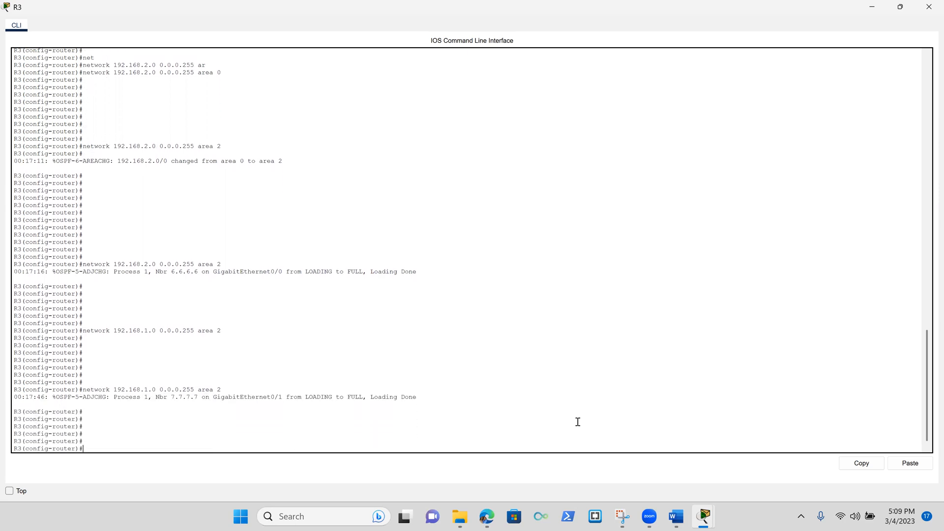
# Recall the last network statement on R3, change it to 192.168.10.4 with wildcard mask 0.0.0.3, and submit it in area 2
pyautogui.press('Up')
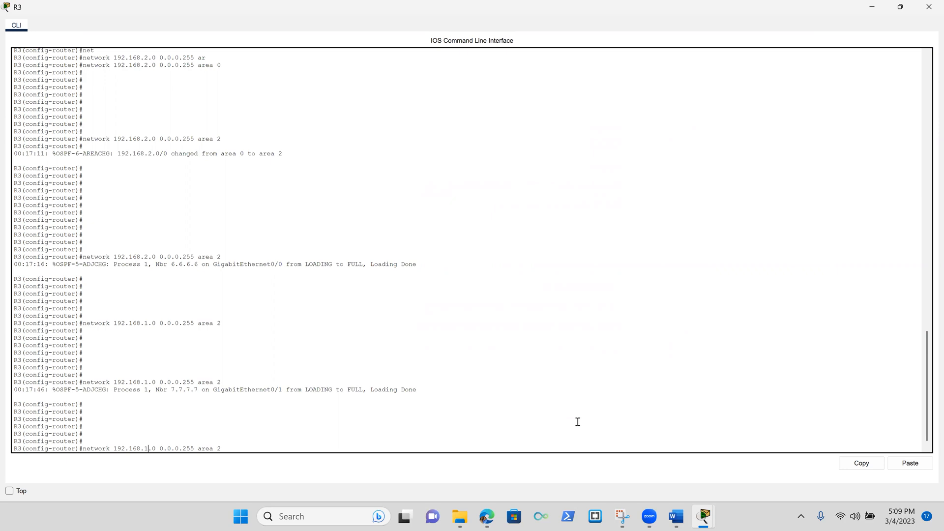
pyautogui.write('0')
pyautogui.press('BackSpace')
pyautogui.write('4')
pyautogui.press('Left')
pyautogui.press('Left')
pyautogui.press('Left')
pyautogui.press('Left')
pyautogui.press('Left')
pyautogui.press('Left')
pyautogui.press('Left')
pyautogui.press('BackSpace')
pyautogui.press('BackSpace')
pyautogui.press('BackSpace')
pyautogui.write('3')
pyautogui.press('Return')
pyautogui.press('Return')
pyautogui.press('Return')
pyautogui.press('Return')
pyautogui.press('Return')
pyautogui.press('Return')
pyautogui.press('Return')
pyautogui.press('Return')
pyautogui.press('Return')
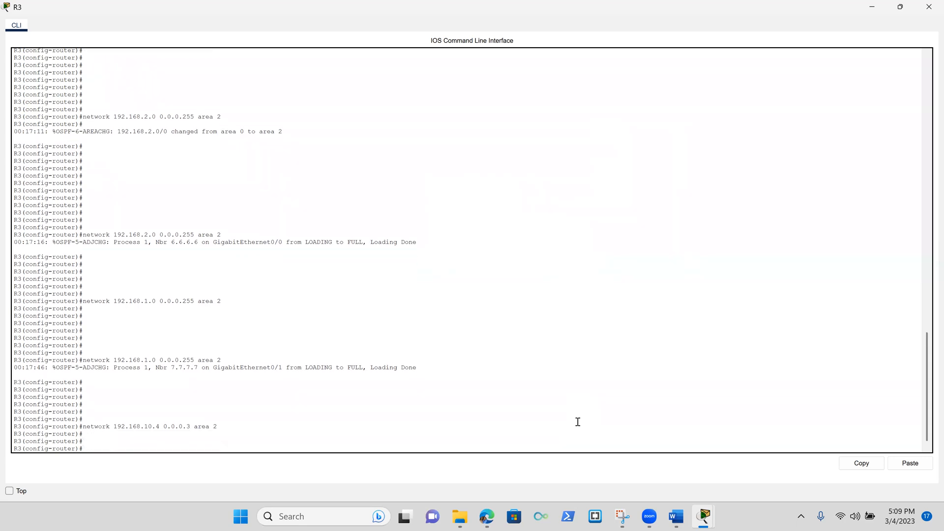
pyautogui.press('Return')
pyautogui.press('Return')
pyautogui.press('Return')
pyautogui.press('Return')
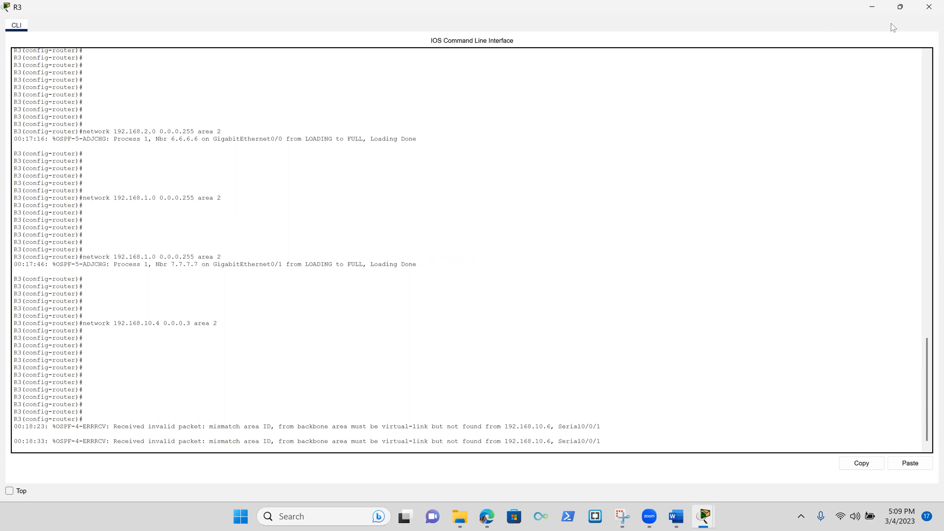
# Close R3's window and open router R1's command line maximized, ready for input
pyautogui.click(929, 7)
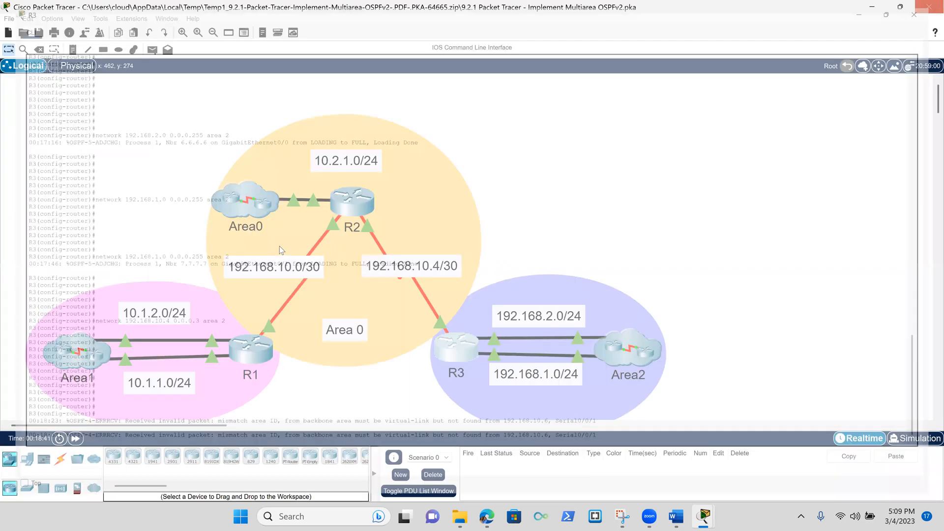
pyautogui.click(241, 358)
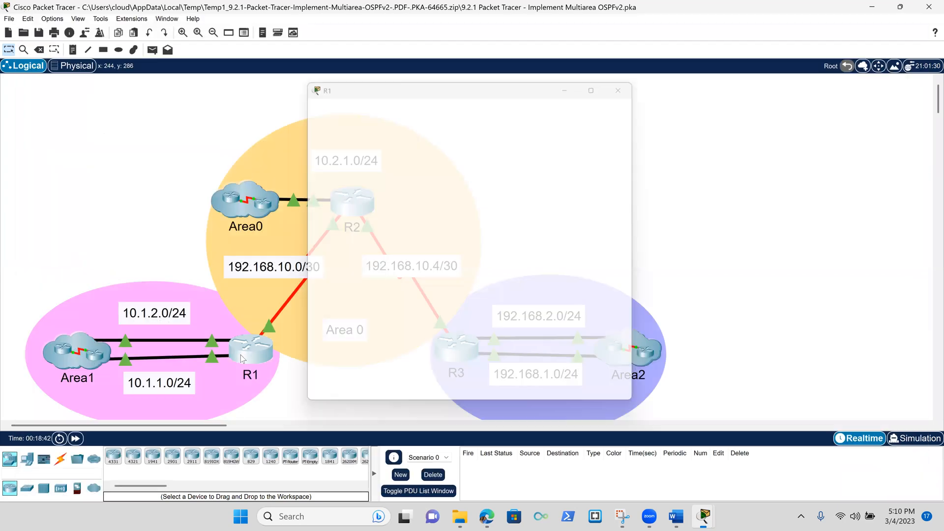
pyautogui.click(603, 81)
pyautogui.click(599, 383)
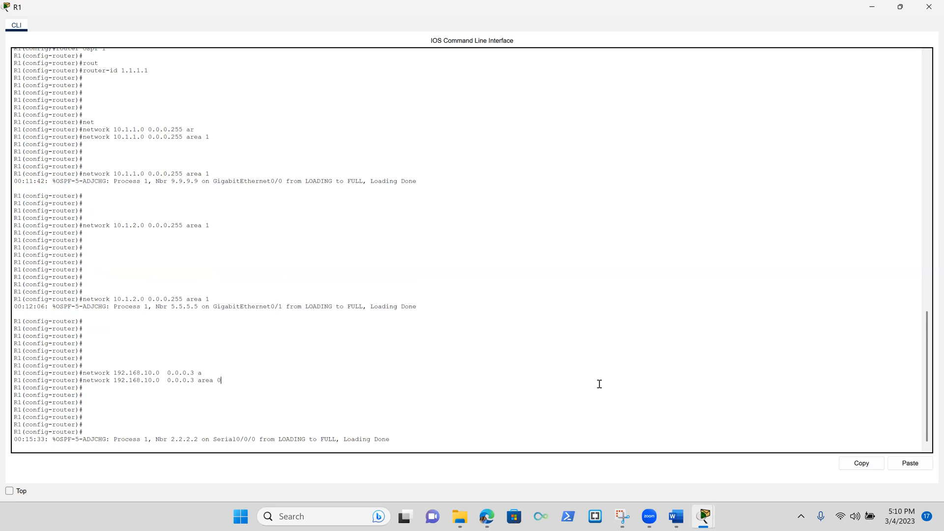
# Leave R1's OSPF router configuration and global configuration modes, returning to the privileged EXEC prompt
pyautogui.press('Return')
pyautogui.press('Return')
pyautogui.press('Return')
pyautogui.press('Return')
pyautogui.press('Return')
pyautogui.press('Return')
pyautogui.press('Return')
pyautogui.press('Return')
pyautogui.write('exit')
pyautogui.press('Return')
pyautogui.press('Return')
pyautogui.press('Return')
pyautogui.write('exit')
pyautogui.press('Return')
pyautogui.press('Return')
pyautogui.press('Return')
pyautogui.press('Return')
pyautogui.press('Return')
pyautogui.press('Return')
pyautogui.press('Return')
pyautogui.press('Return')
pyautogui.press('Return')
pyautogui.press('Return')
pyautogui.press('Return')
pyautogui.press('Return')
pyautogui.press('Return')
pyautogui.press('Return')
pyautogui.press('Return')
pyautogui.press('Return')
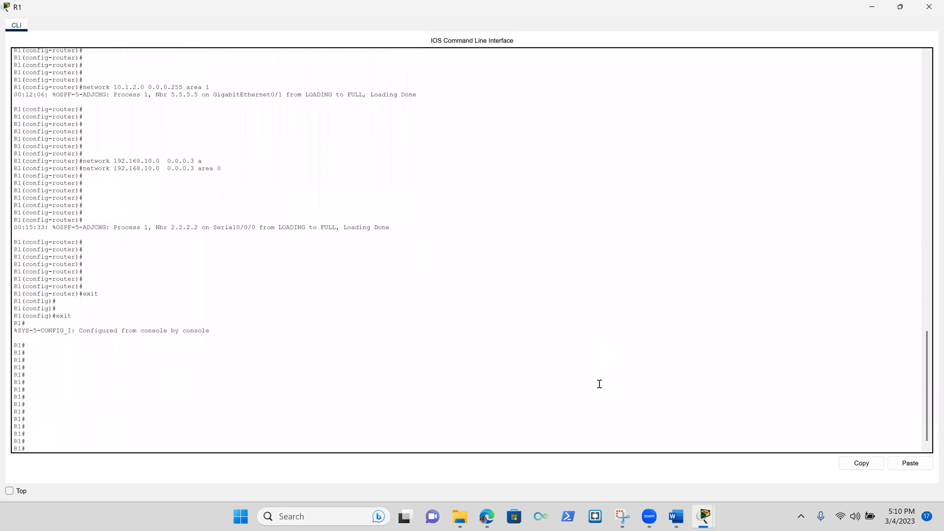
# Ping 192.168.1.2 from R1 to test connectivity to area 2
pyautogui.write('ping 192.')
pyautogui.write('168.1.2')
pyautogui.press('Return')
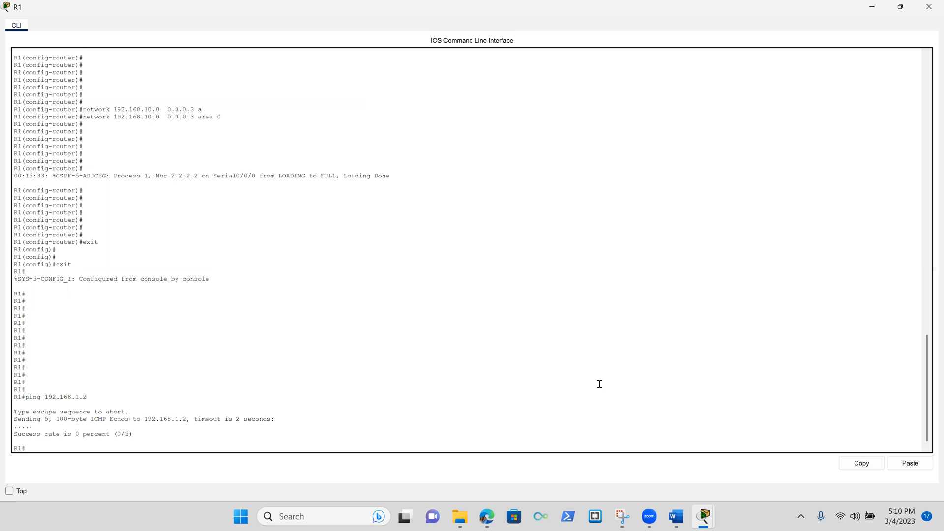
# Recall the ping on R1 and send it to 192.168.2.2 instead
pyautogui.press('Up')
pyautogui.press('BackSpace')
pyautogui.press('BackSpace')
pyautogui.press('BackSpace')
pyautogui.press('BackSpace')
pyautogui.write('2.2')
pyautogui.press('Return')
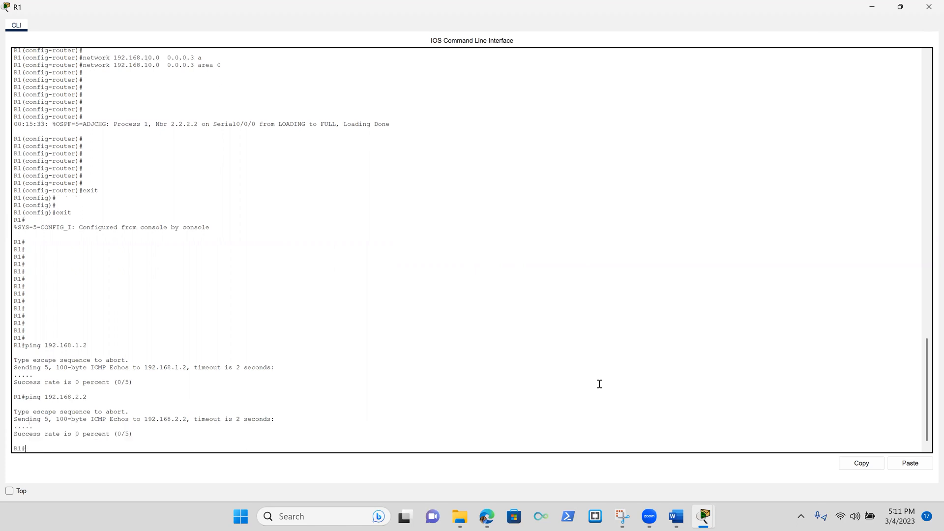
pyautogui.press('Return')
pyautogui.press('Return')
pyautogui.press('Return')
pyautogui.press('Return')
pyautogui.press('Return')
pyautogui.press('Return')
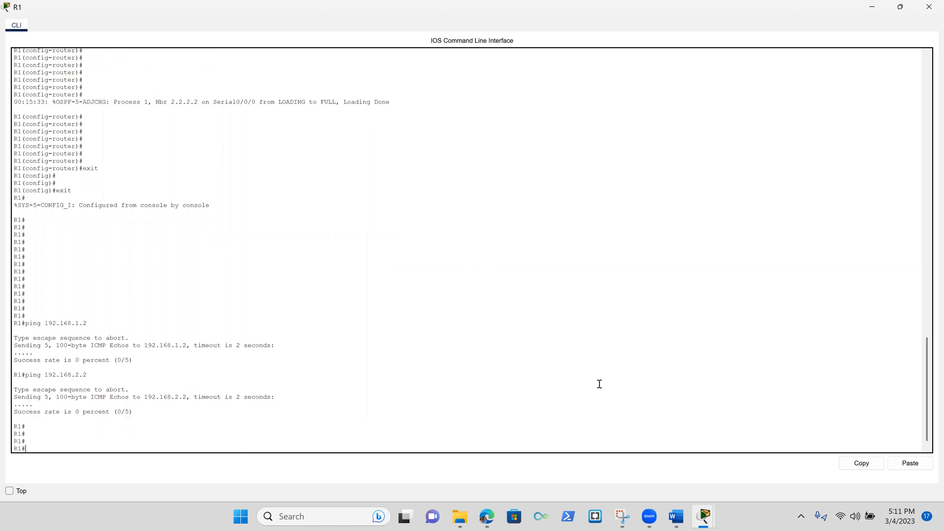
# Check the subnets in the topology diagram and repeat the ping to 192.168.2.2 from R1
pyautogui.press('Up')
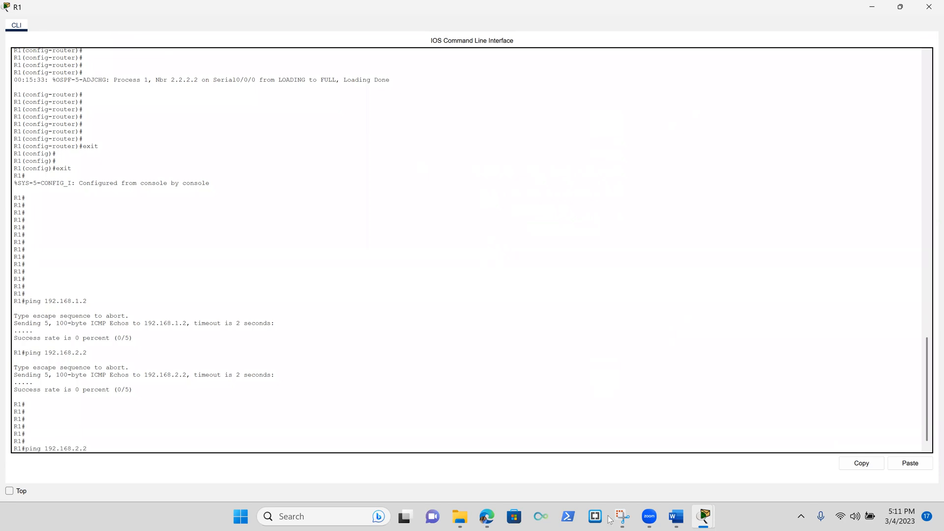
pyautogui.moveTo(704, 517)
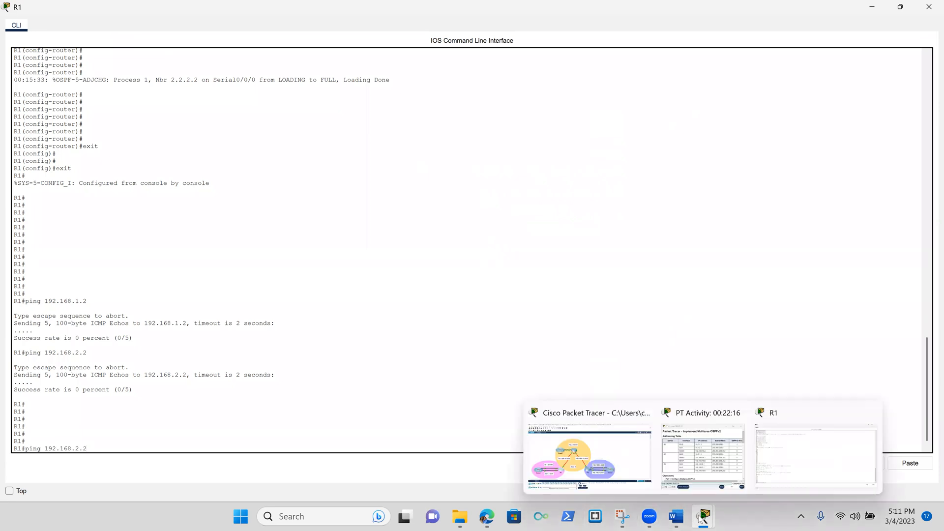
pyautogui.click(609, 458)
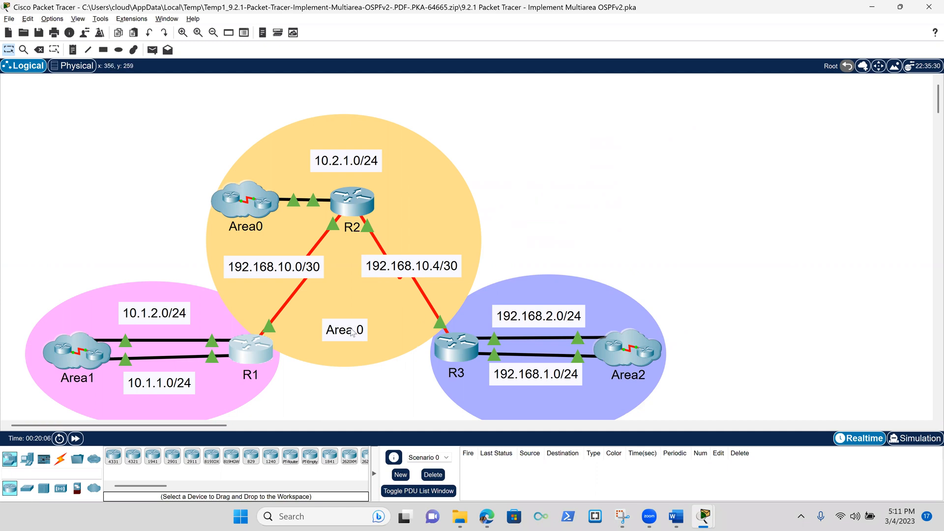
pyautogui.hotkey('alt', 'Tab')
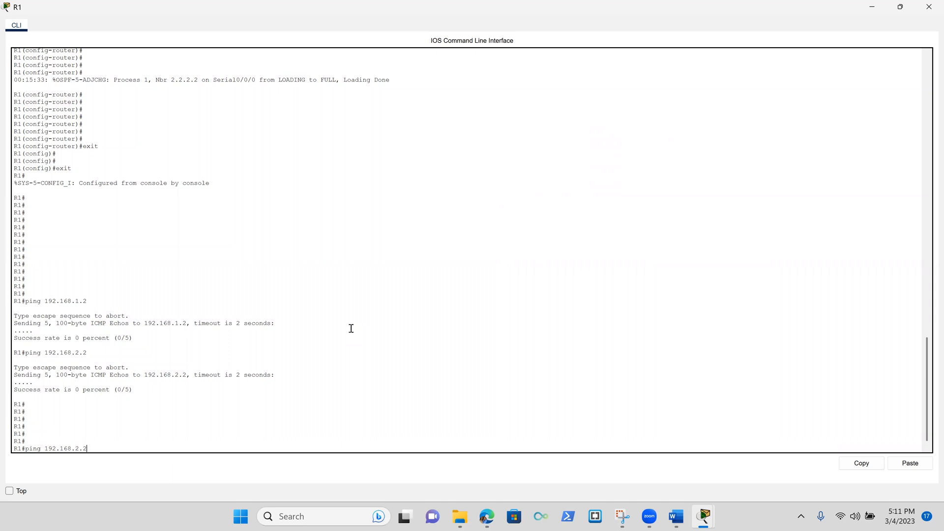
pyautogui.press('Return')
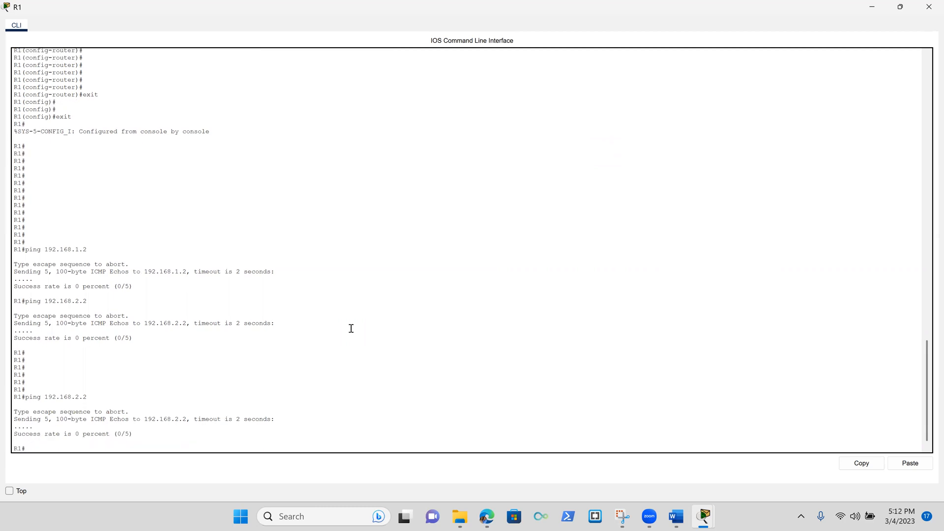
# Ping 10.2.1.2 from R1 to test connectivity to the area 0 LAN
pyautogui.write('10.2.1.')
pyautogui.press('BackSpace')
pyautogui.press('BackSpace')
pyautogui.press('Up')
pyautogui.press('BackSpace')
pyautogui.press('BackSpace')
pyautogui.press('BackSpace')
pyautogui.press('BackSpace')
pyautogui.press('BackSpace')
pyautogui.press('BackSpace')
pyautogui.write('0.2.1.2')
pyautogui.press('Return')
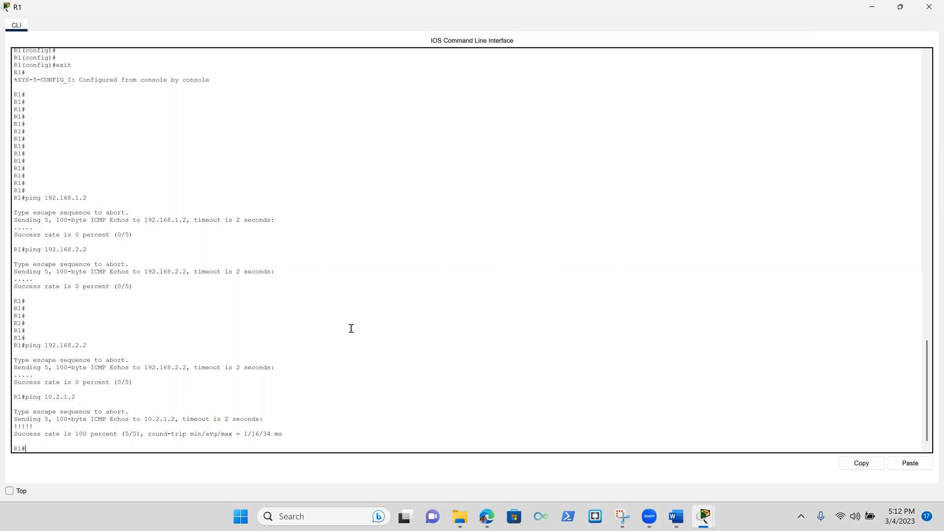
pyautogui.press('Return')
pyautogui.press('Return')
pyautogui.press('Return')
pyautogui.press('Return')
pyautogui.press('Return')
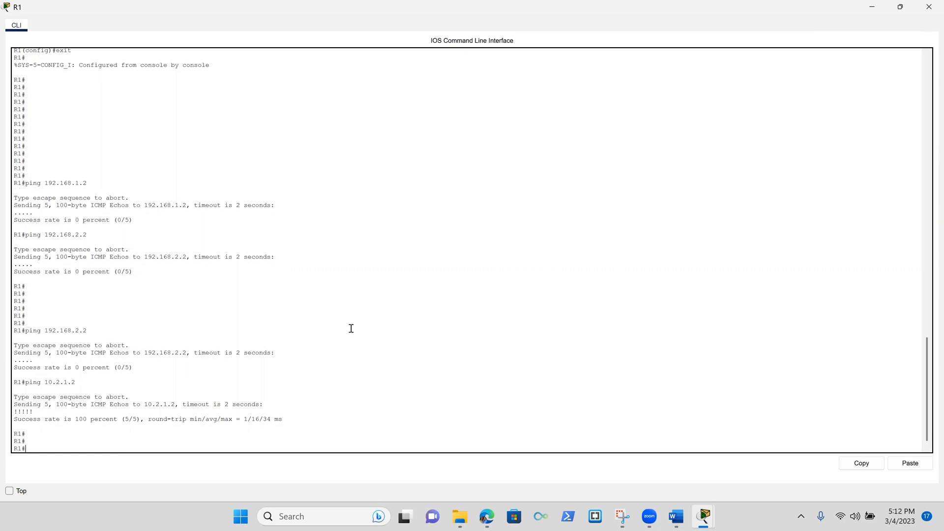
# Run sh ip prot on R1 and highlight the networks and areas listed under Routing for Networks
pyautogui.write('sh')
pyautogui.press('Tab')
pyautogui.write('ip')
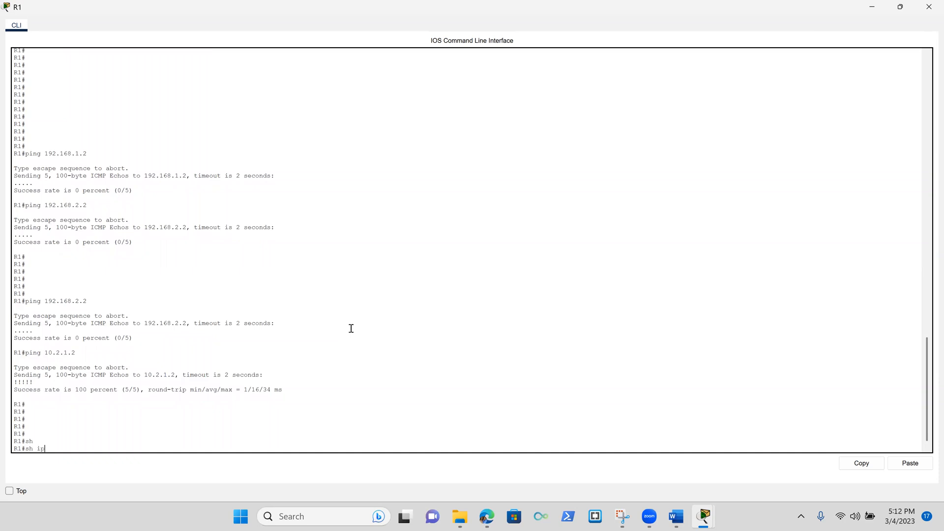
pyautogui.write(' prot')
pyautogui.press('Return')
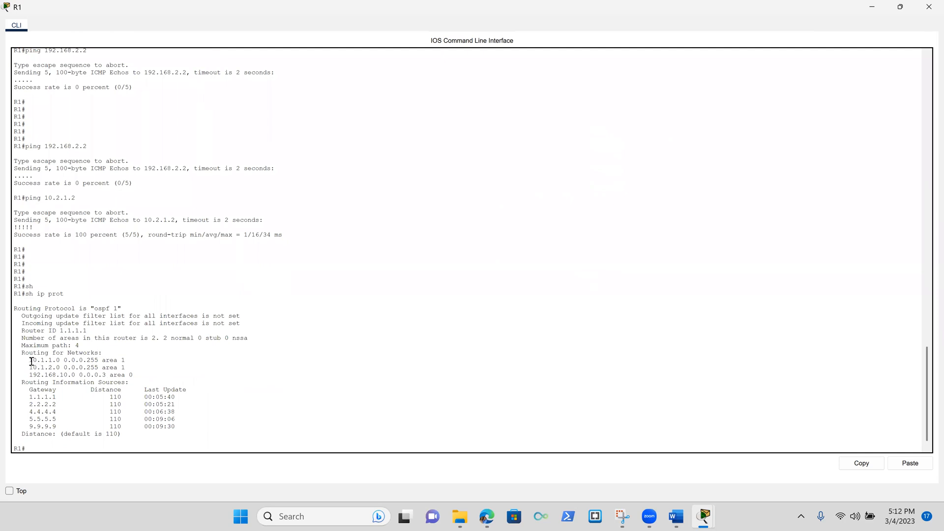
pyautogui.moveTo(31, 361); pyautogui.dragTo(139, 376)
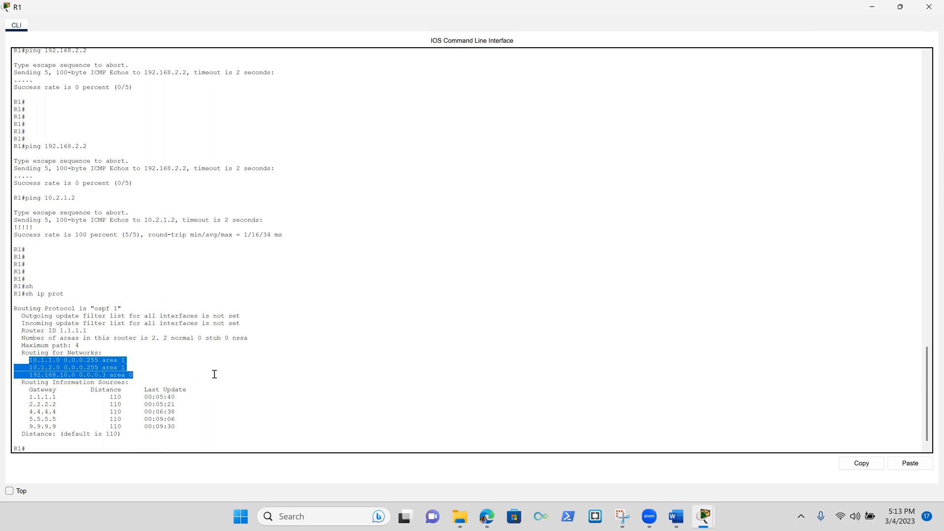
pyautogui.press('Return')
pyautogui.press('Return')
pyautogui.press('Return')
pyautogui.press('Return')
pyautogui.press('Return')
pyautogui.press('Return')
pyautogui.press('Return')
pyautogui.press('Return')
pyautogui.press('Return')
pyautogui.press('Return')
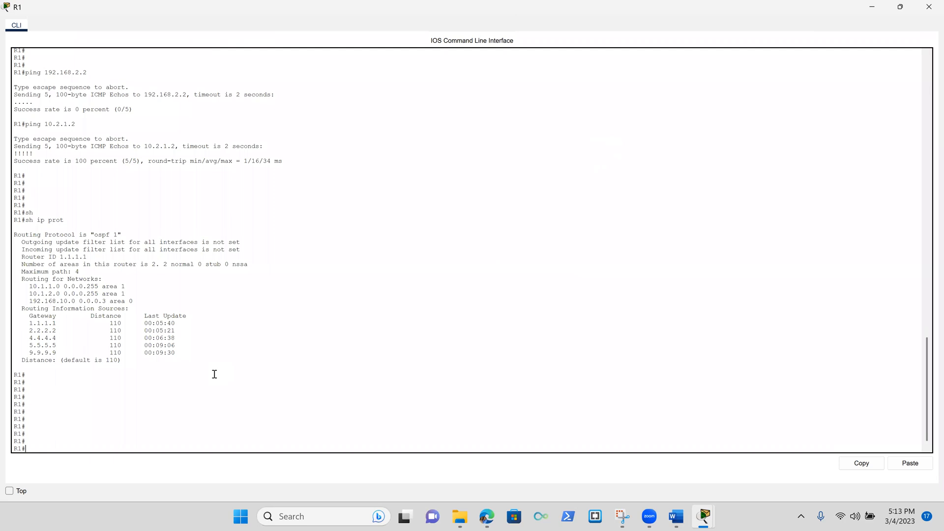
# Run sh ip route on R1 and examine the gateway of last resort line and the directly connected 10.1.x.x routes
pyautogui.write('sho ip')
pyautogui.press('BackSpace')
pyautogui.write('ip rou')
pyautogui.press('Tab')
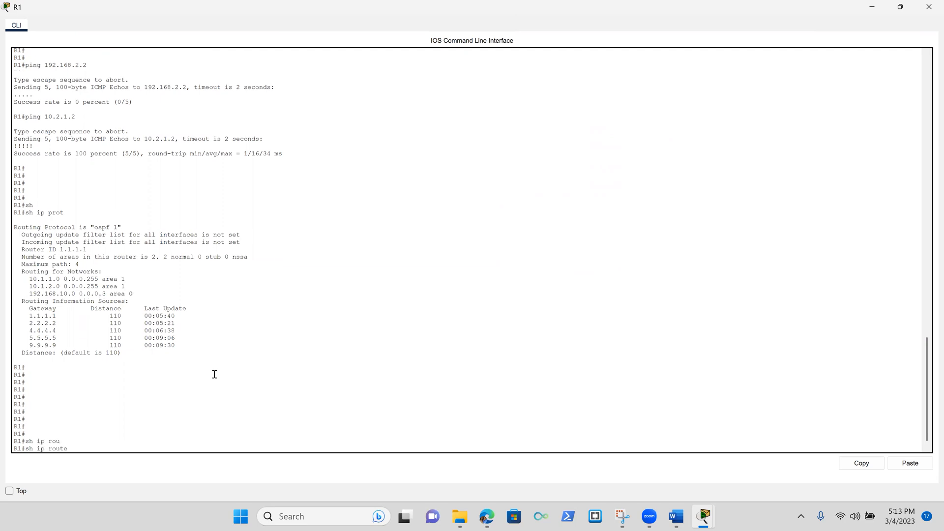
pyautogui.press('Return')
pyautogui.press('Return')
pyautogui.press('Return')
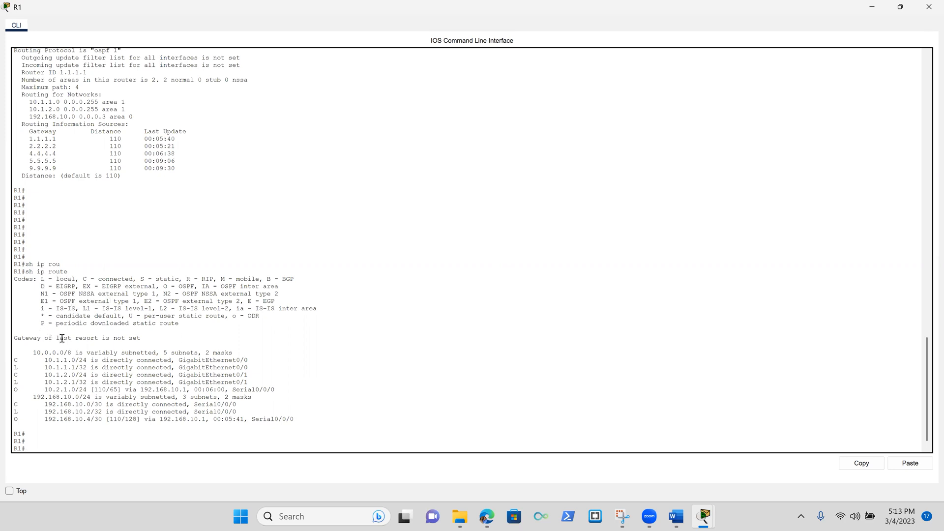
pyautogui.moveTo(142, 335); pyautogui.dragTo(47, 334)
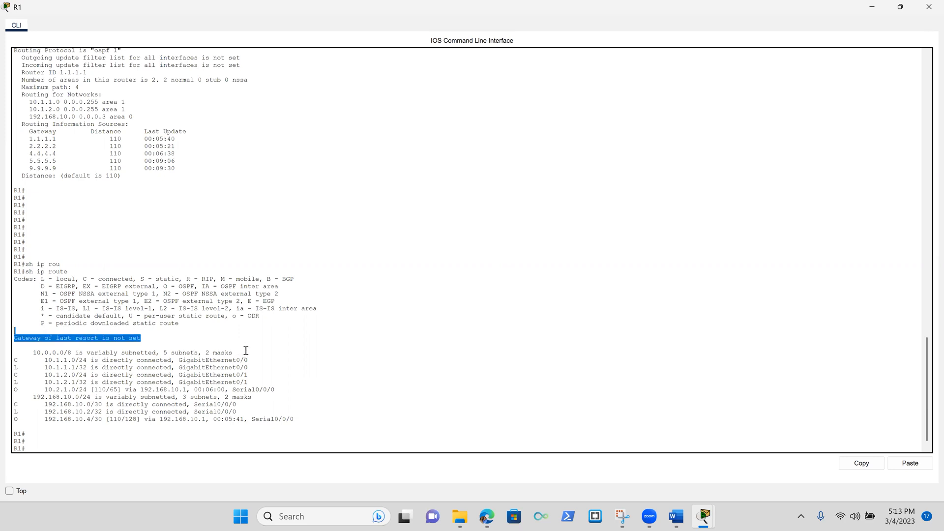
pyautogui.moveTo(46, 360); pyautogui.dragTo(314, 383)
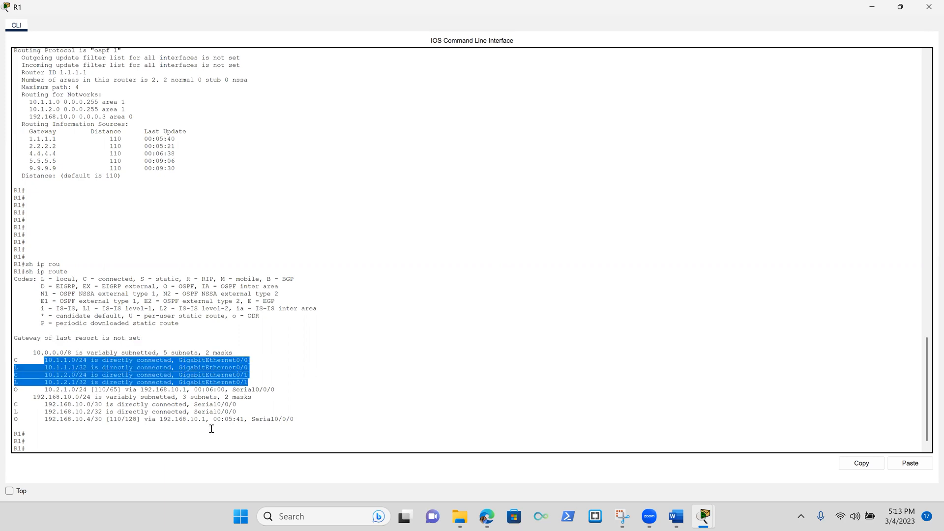
pyautogui.click(192, 441)
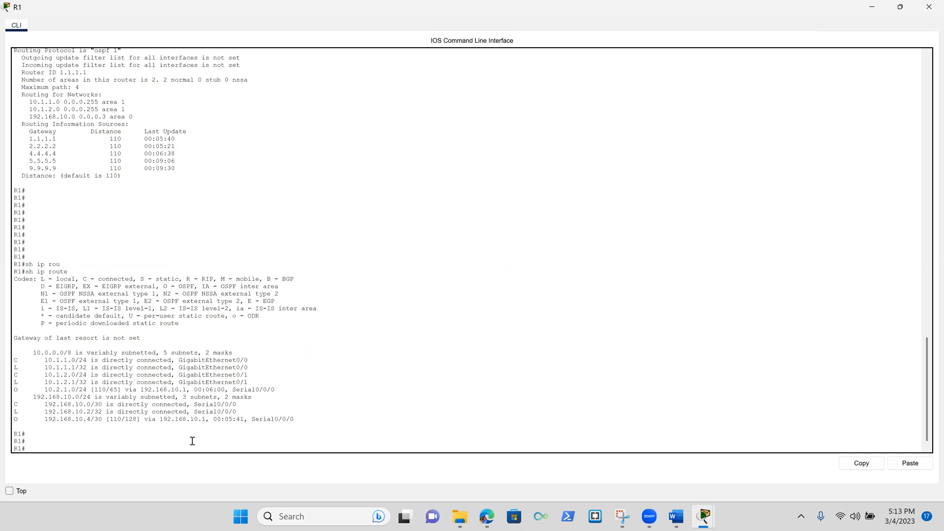
# Run sh ip ospf database on R1 and review the link-state entries through the end of the output
pyautogui.write('sho')
pyautogui.press('BackSpace')
pyautogui.write('ip os')
pyautogui.press('Tab')
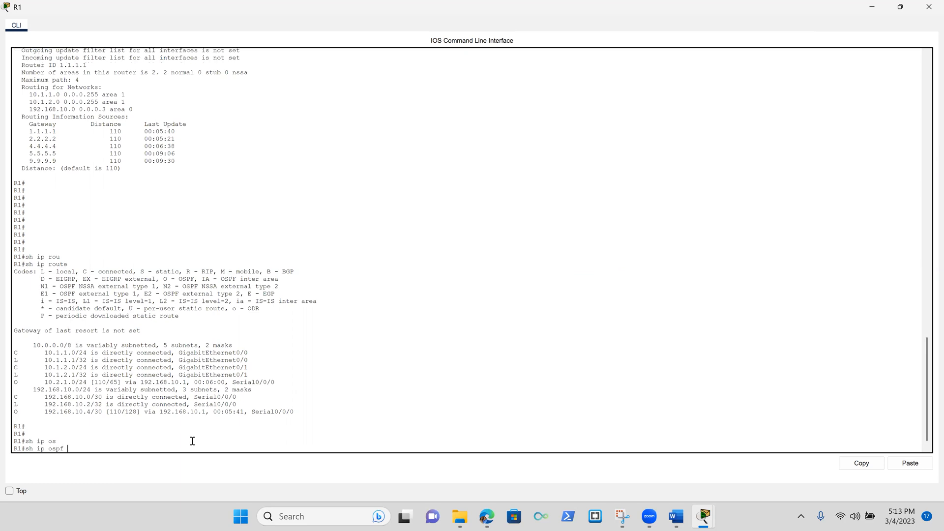
pyautogui.write('dat')
pyautogui.press('Tab')
pyautogui.press('Return')
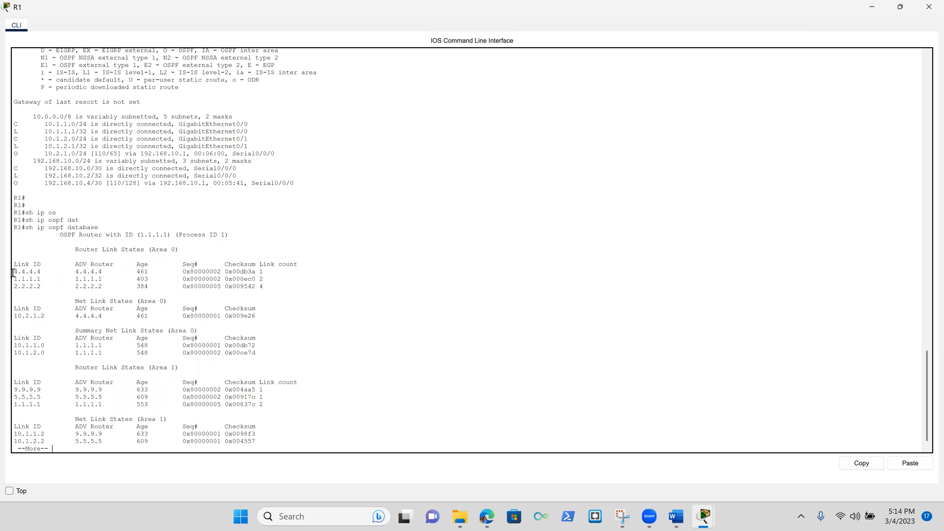
pyautogui.moveTo(13, 272); pyautogui.dragTo(146, 384)
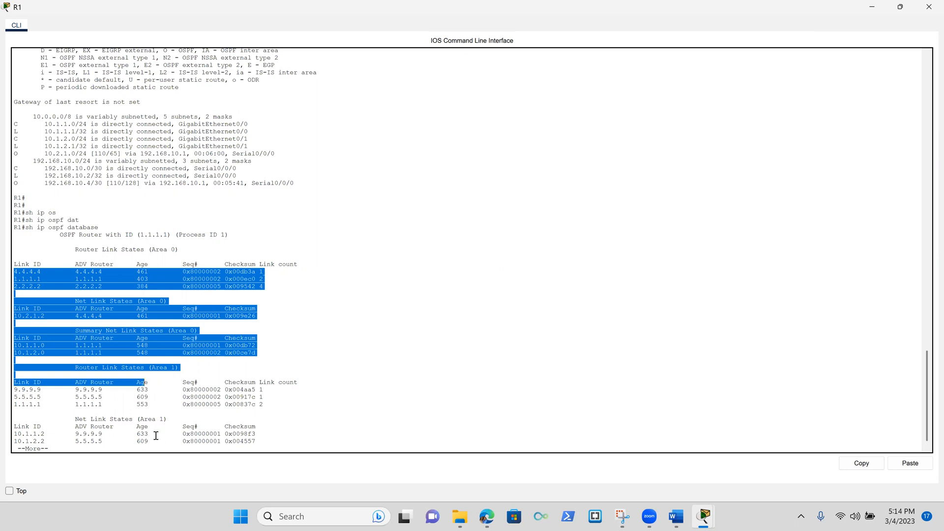
pyautogui.press('space')
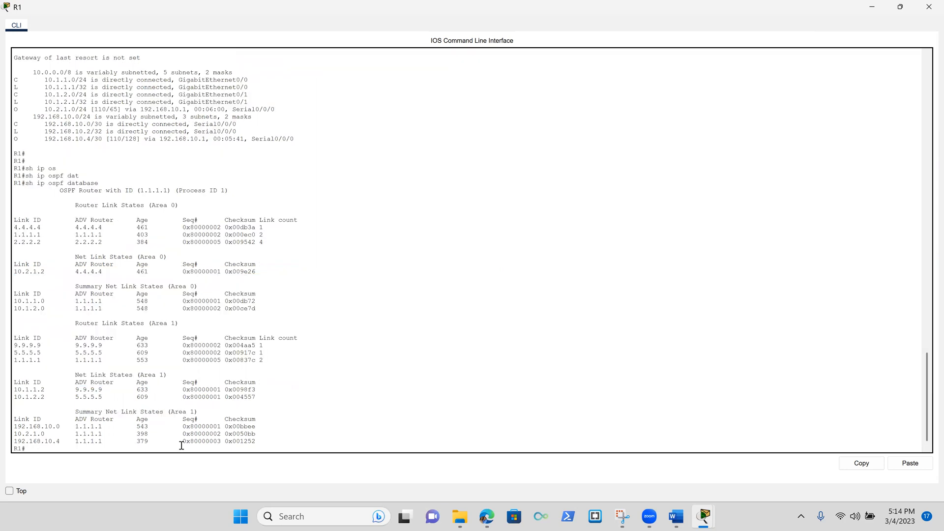
pyautogui.press('Return')
pyautogui.press('Return')
pyautogui.press('Return')
pyautogui.press('Return')
pyautogui.press('Return')
pyautogui.press('Return')
pyautogui.press('Return')
pyautogui.press('Return')
pyautogui.press('Return')
pyautogui.press('Return')
pyautogui.press('Return')
pyautogui.press('Return')
pyautogui.press('Return')
pyautogui.press('Return')
pyautogui.press('Return')
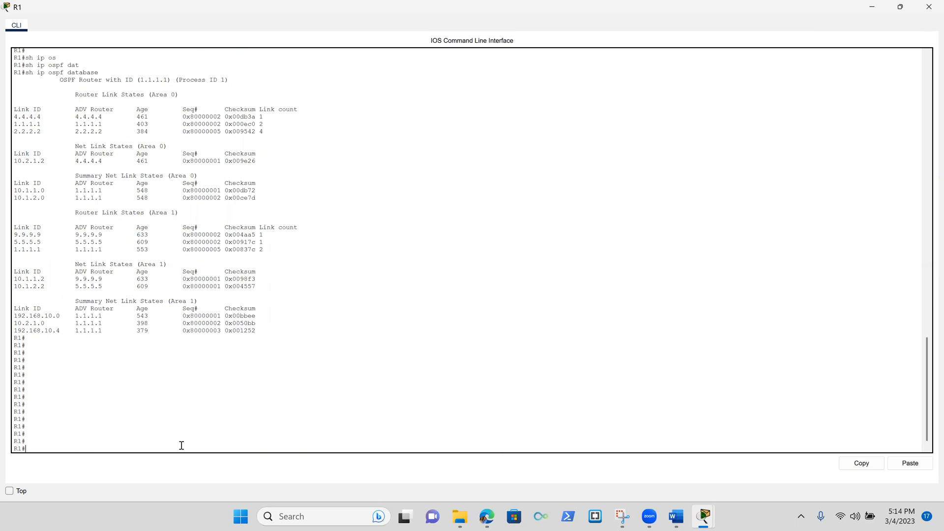
# Run sh ip ospf int on R1 and examine the full output for each interface's address and area
pyautogui.press('Up')
pyautogui.press('BackSpace')
pyautogui.press('BackSpace')
pyautogui.press('BackSpace')
pyautogui.press('BackSpace')
pyautogui.press('BackSpace')
pyautogui.press('BackSpace')
pyautogui.write('int')
pyautogui.press('Return')
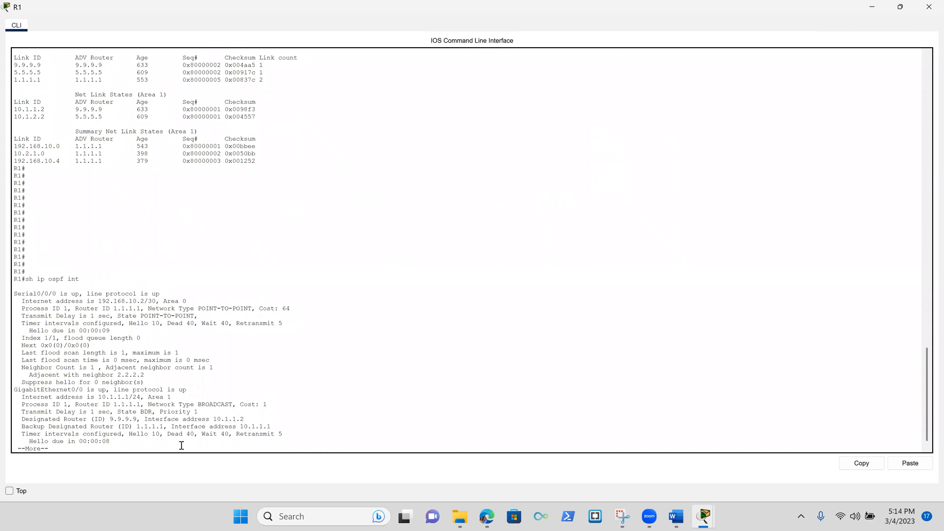
pyautogui.press('space')
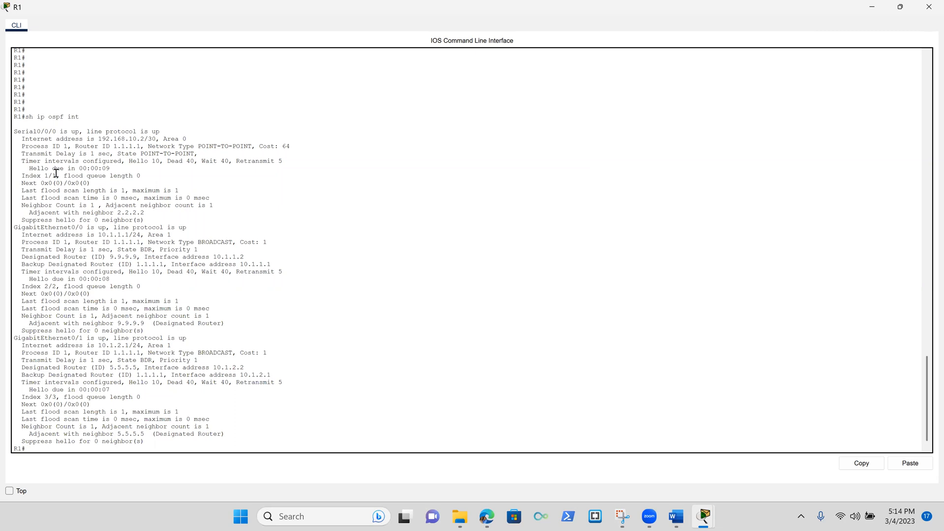
pyautogui.moveTo(21, 139); pyautogui.dragTo(192, 140)
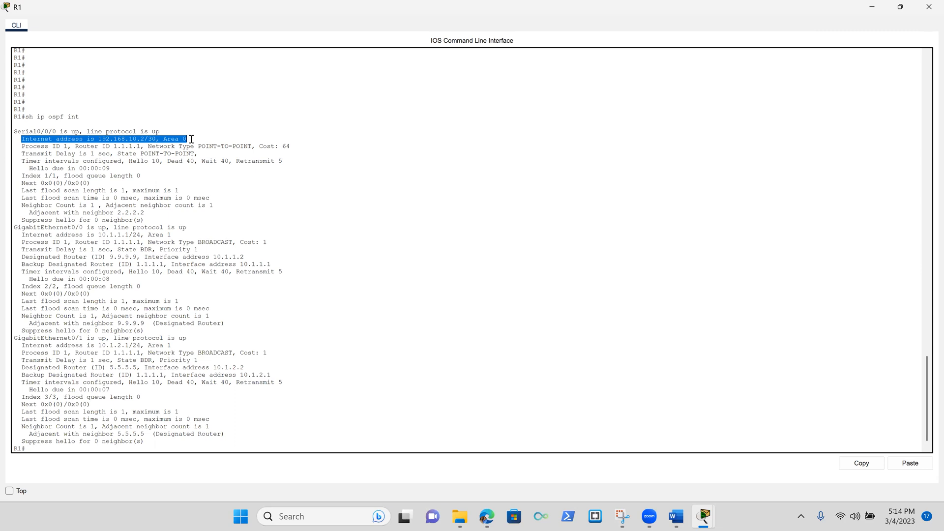
pyautogui.moveTo(191, 139); pyautogui.dragTo(242, 363)
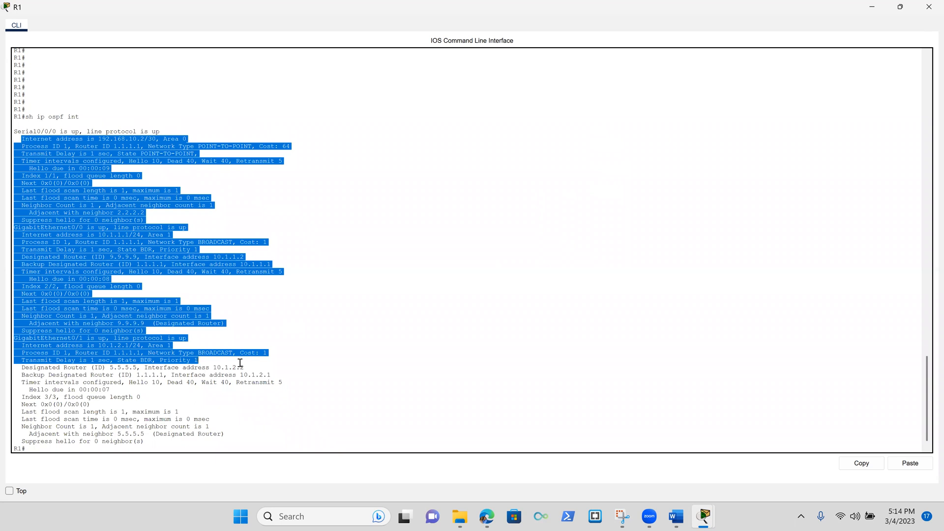
pyautogui.click(256, 443)
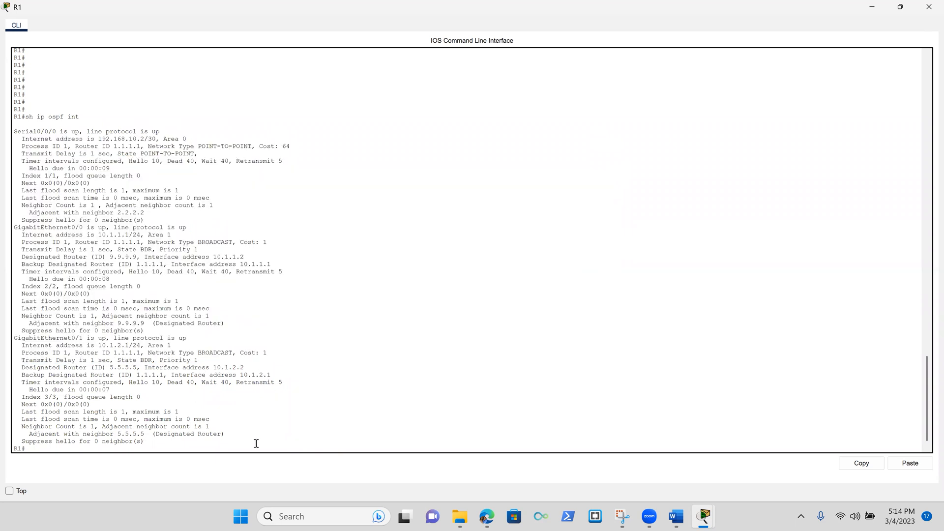
pyautogui.press('Return')
pyautogui.press('Return')
pyautogui.press('Return')
pyautogui.press('Return')
pyautogui.press('Return')
pyautogui.press('Return')
pyautogui.press('Return')
pyautogui.press('Return')
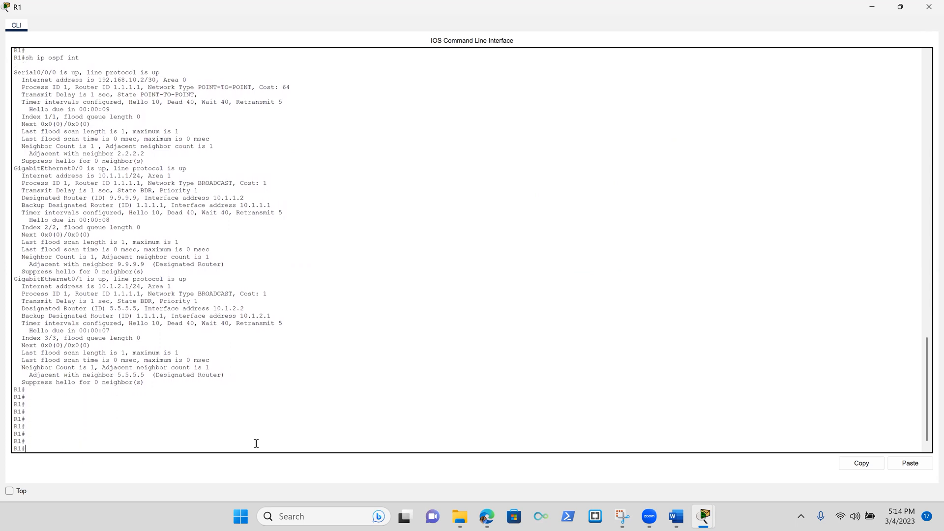
# Run sh ip ospf neighbor on R1, highlight the neighbor entries, and close R1's window
pyautogui.press('Up')
pyautogui.press('BackSpace')
pyautogui.press('BackSpace')
pyautogui.press('BackSpace')
pyautogui.write('ne')
pyautogui.press('Tab')
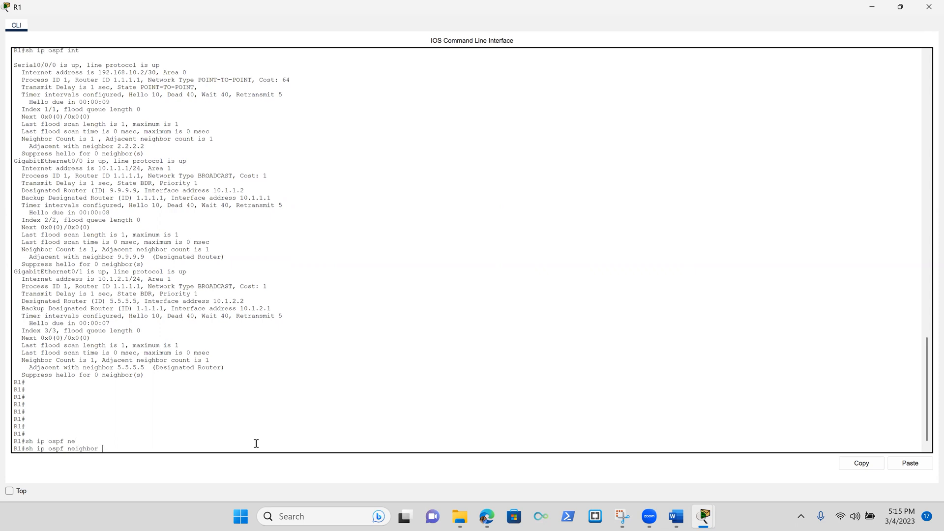
pyautogui.press('Return')
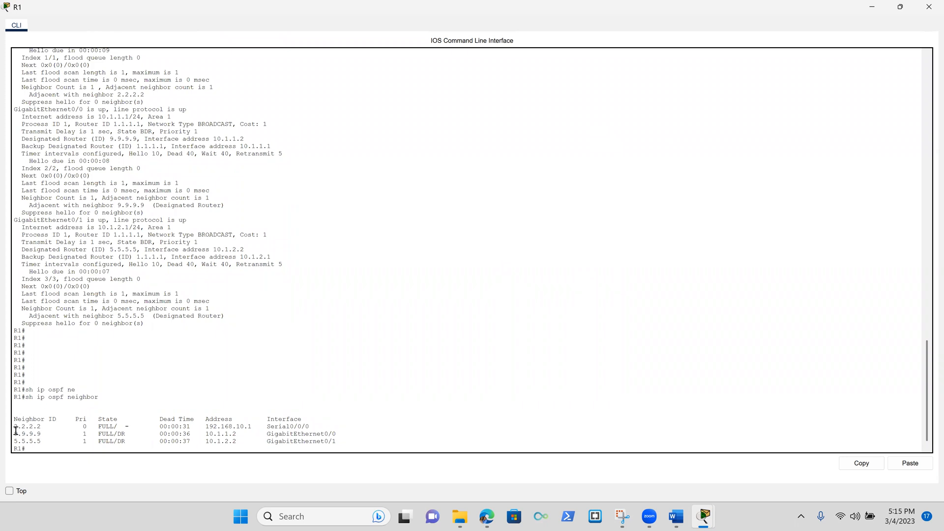
pyautogui.moveTo(14, 426); pyautogui.dragTo(356, 444)
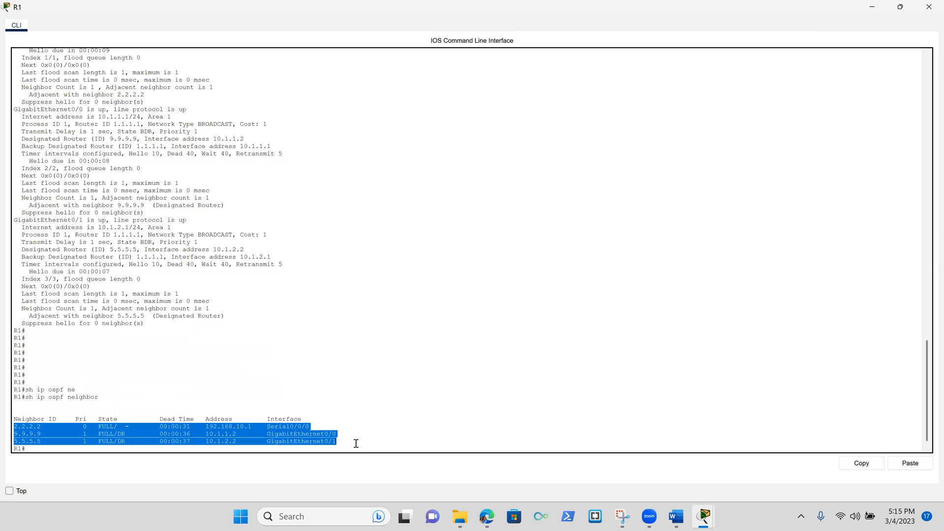
pyautogui.press('Return')
pyautogui.press('Return')
pyautogui.press('Return')
pyautogui.press('Return')
pyautogui.press('Return')
pyautogui.press('Return')
pyautogui.press('Return')
pyautogui.press('Return')
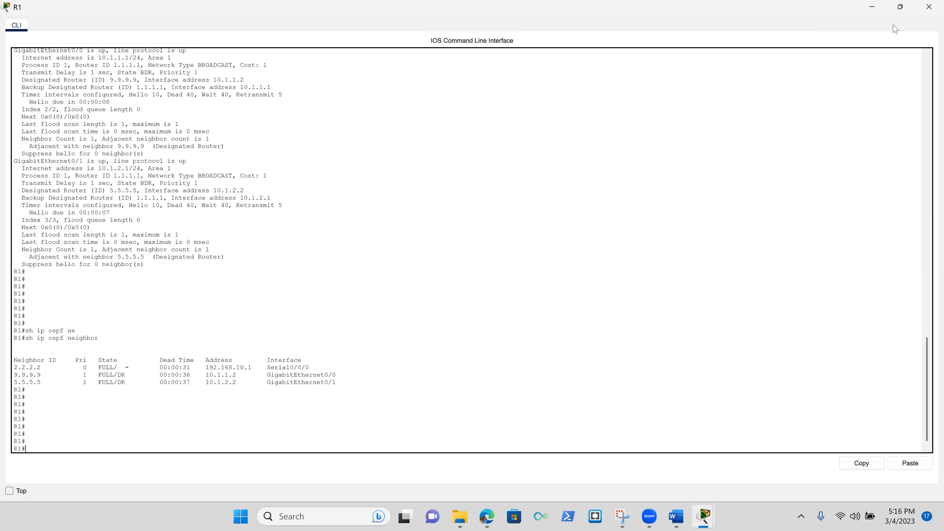
pyautogui.click(928, 7)
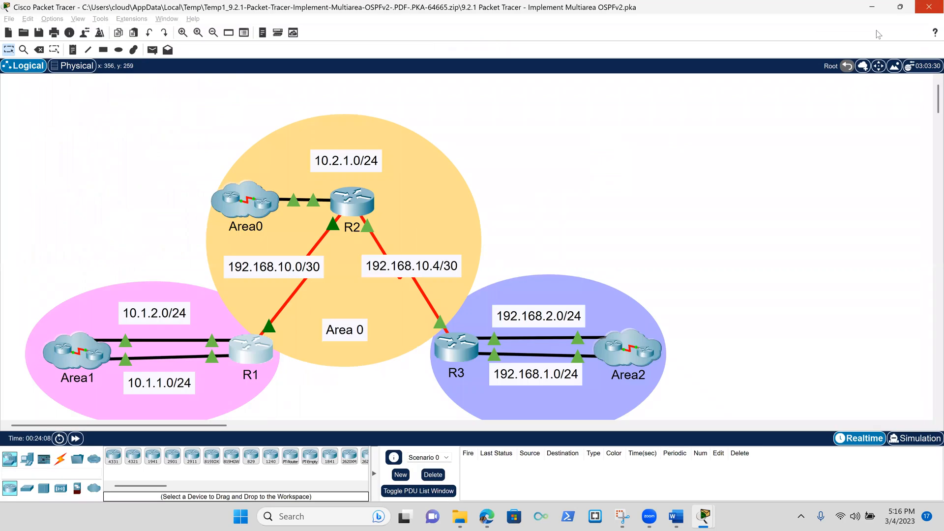